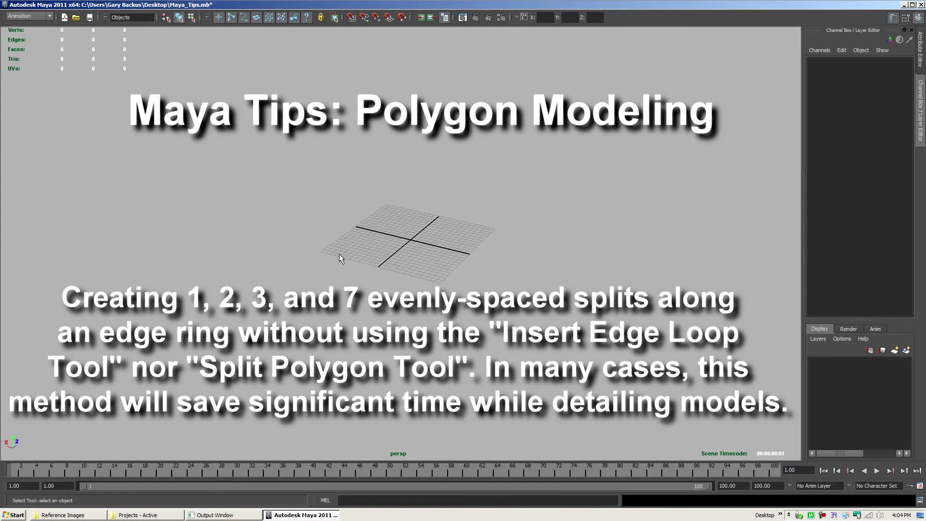
Step: Create a polygon plane, scale it uniformly to about 87.7, and raise it about 1.99 above the grid
key(r)
middle_drag(340, 253, 545, 175)
key(5)
key(w)
shift+middle_drag(367, 258, 368, 247)
key(q)
alt+drag(356, 237, 413, 221)
scroll(413, 221, up, 5)
scroll(413, 222, down, 5)
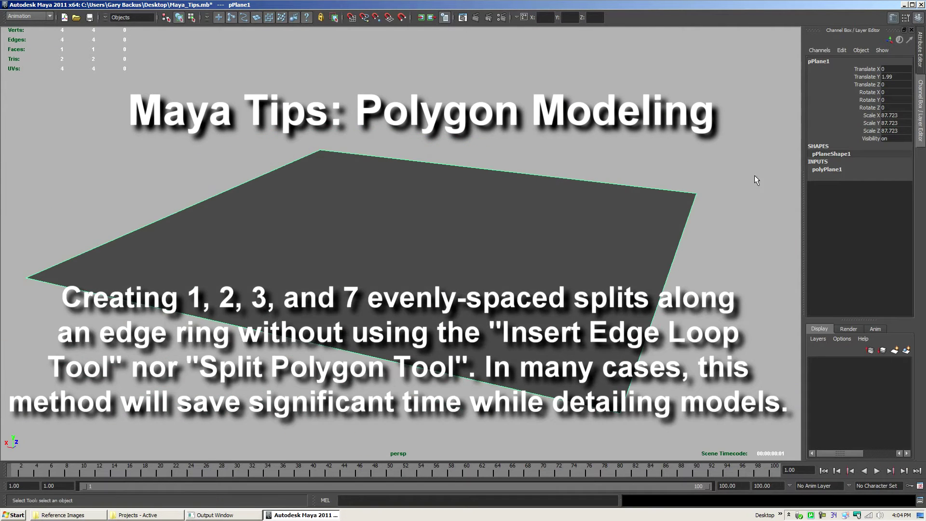
Step: Set the plane's width and height subdivisions to 10
click(850, 178)
text(10)
key(Return)
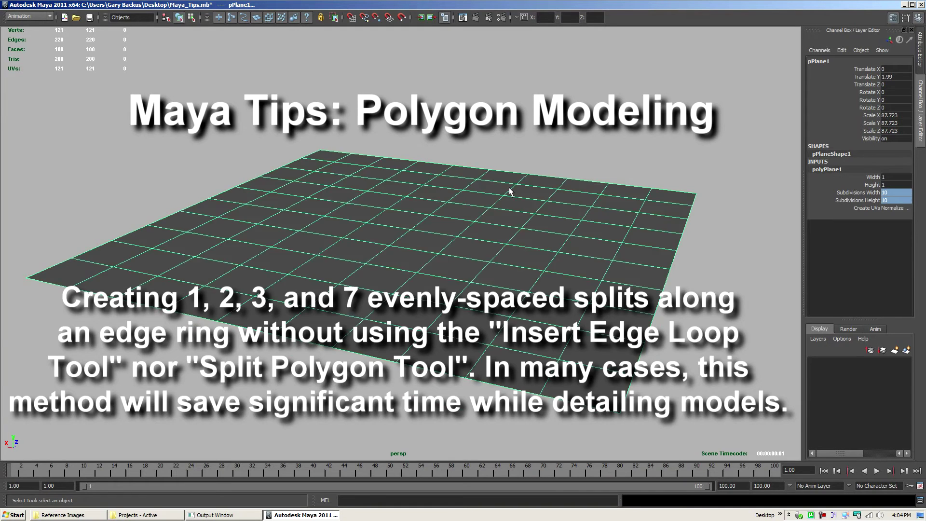
Step: Select a crosswise edge in the plane's outermost column and split its edge ring with one centred edge loop
alt+drag(510, 190, 545, 182)
alt+right_drag(545, 182, 574, 179)
alt+middle_drag(574, 179, 456, 177)
alt+drag(458, 178, 512, 183)
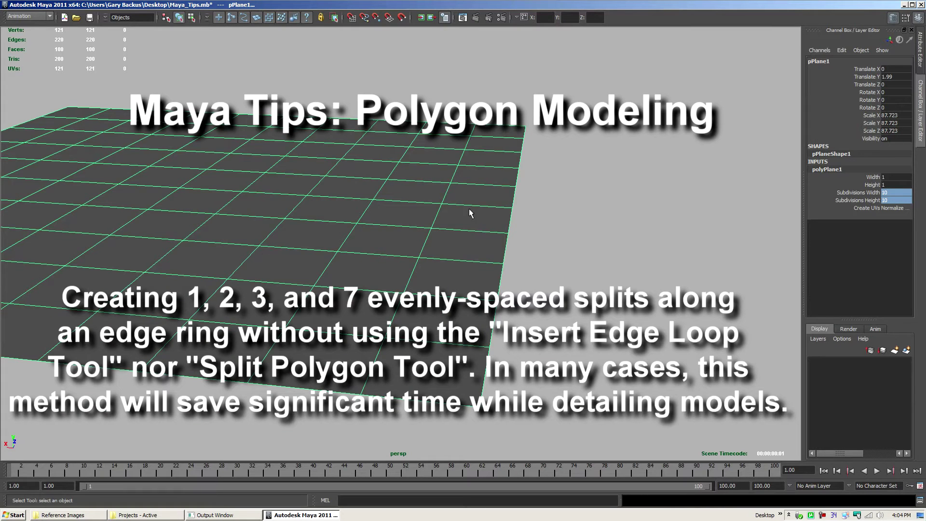
mouse_move(489, 183)
shift+right_down()
mouse_move(440, 193)
mouse_move(443, 182)
mouse_move(449, 193)
mouse_move(487, 179)
shift+right_up()
alt+drag(452, 174, 456, 171)
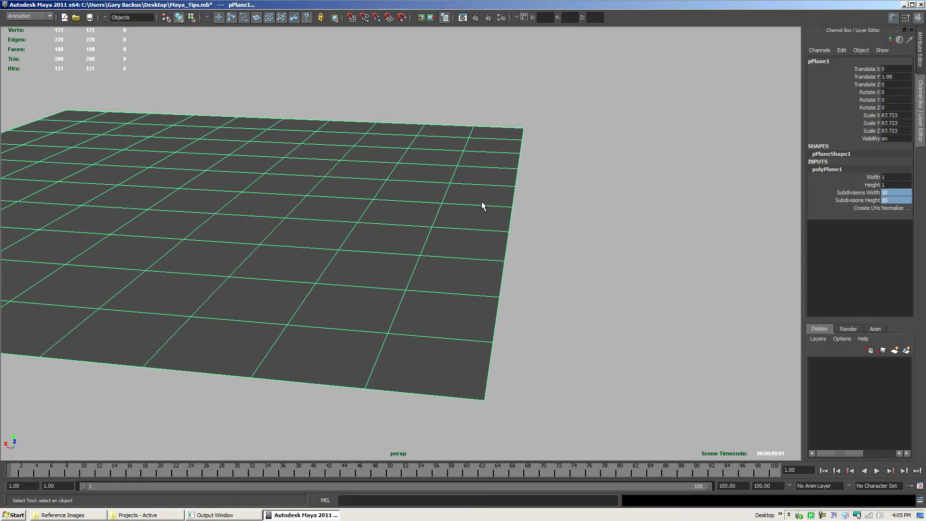
right_drag(481, 201, 475, 125)
click(496, 131)
shift+click(505, 144)
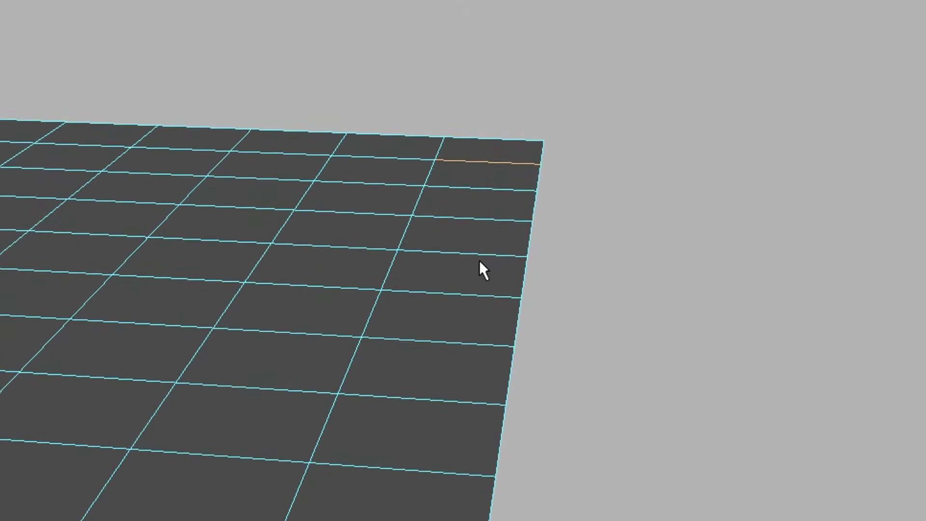
ctrl+right_click(531, 93)
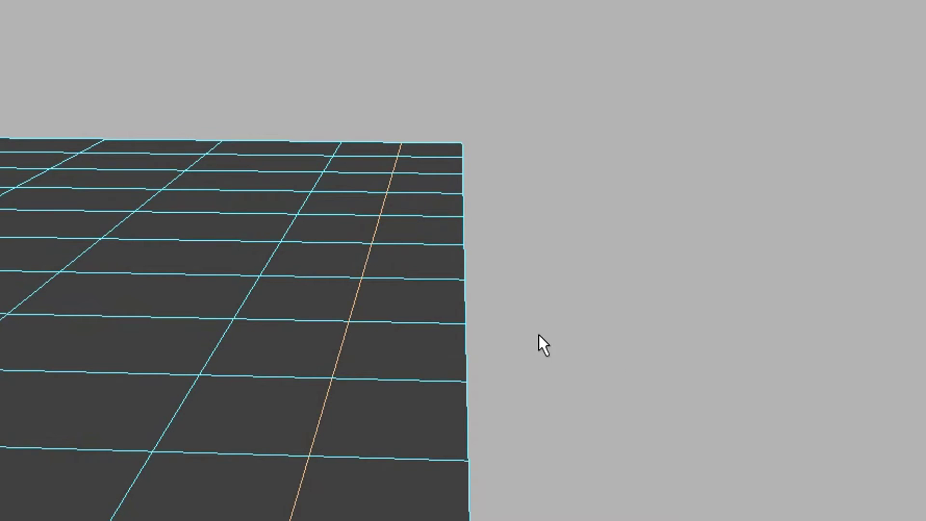
Step: Bevel the centred edge loop and adjust the bevel offset to produce two evenly spaced splits in the outermost column
alt+drag(539, 335, 448, 366)
shift+right_drag(514, 149, 552, 152)
click(862, 149)
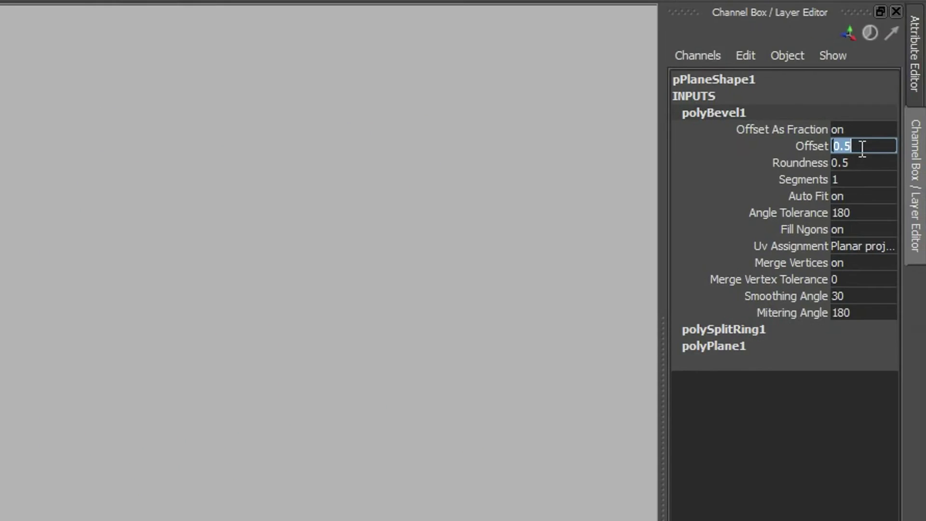
key(Return)
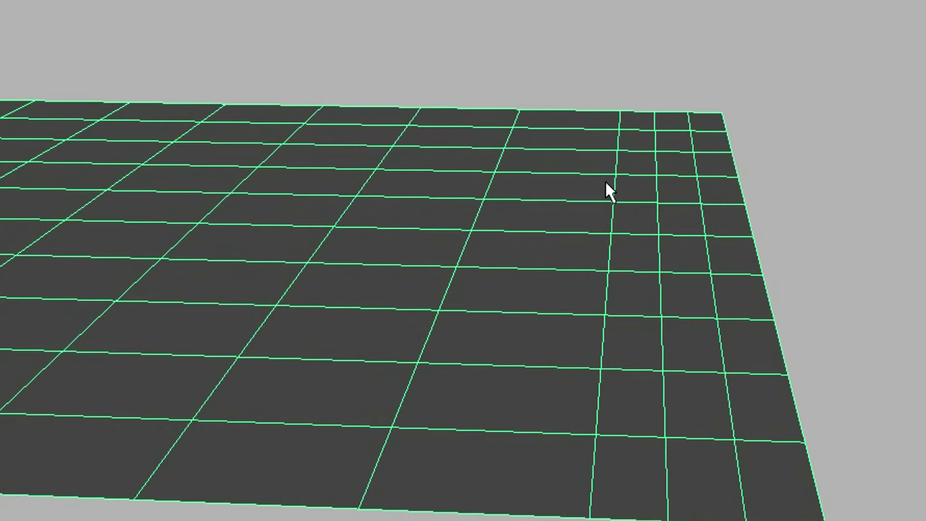
Step: Select an edge in the third column from the already divided side and split its edge ring down the middle
mouse_move(608, 192)
shift+right_down()
mouse_move(606, 176)
mouse_move(593, 188)
shift+right_up()
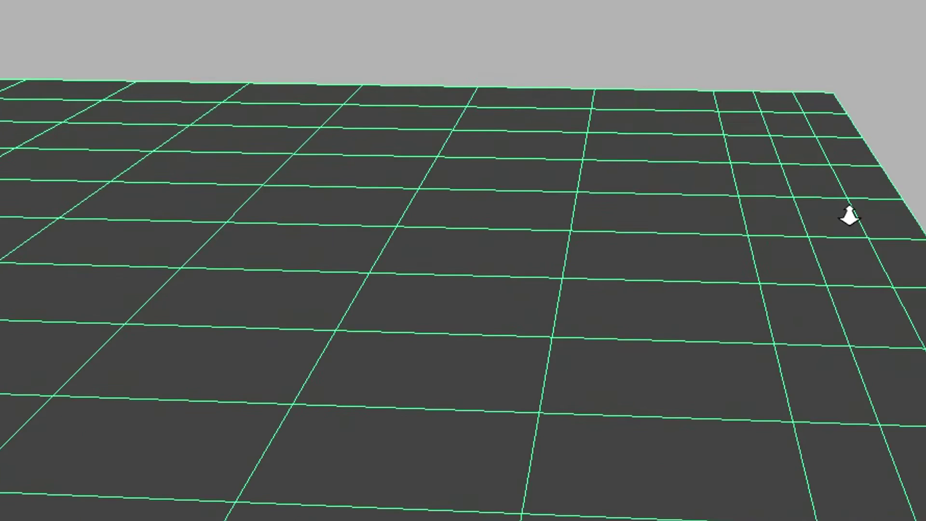
alt+right_drag(850, 215, 676, 213)
alt+middle_drag(675, 213, 795, 229)
alt+right_drag(706, 231, 738, 270)
alt+middle_drag(738, 271, 648, 241)
alt+right_drag(649, 242, 617, 224)
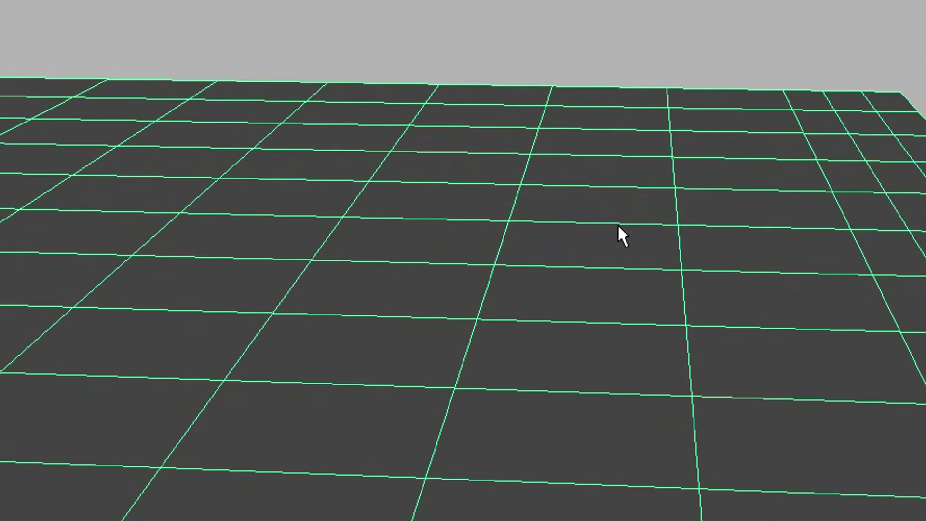
right_drag(588, 167, 588, 75)
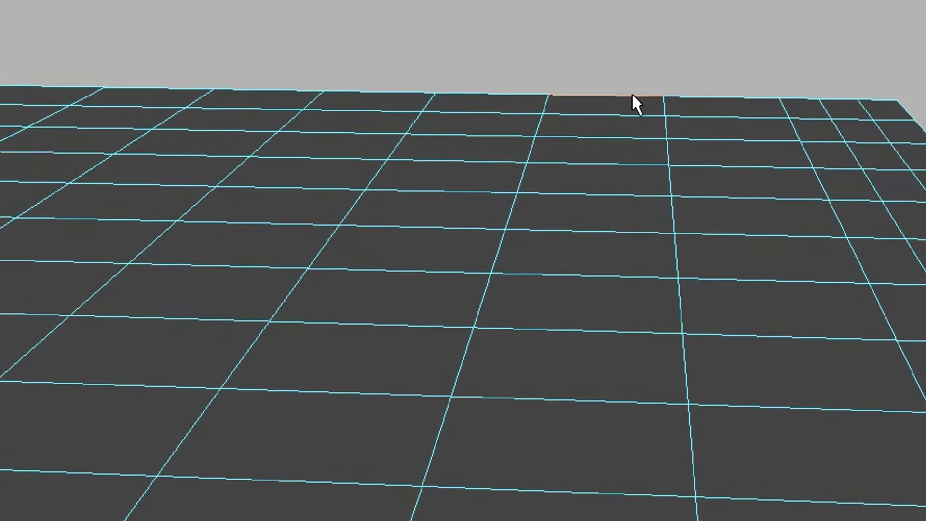
shift+right_click(615, 15)
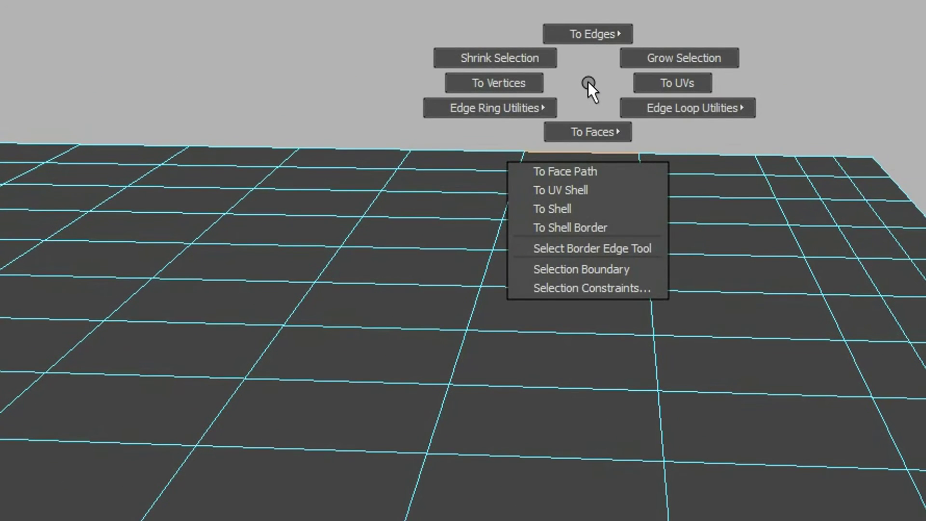
right_drag(588, 82, 572, 126)
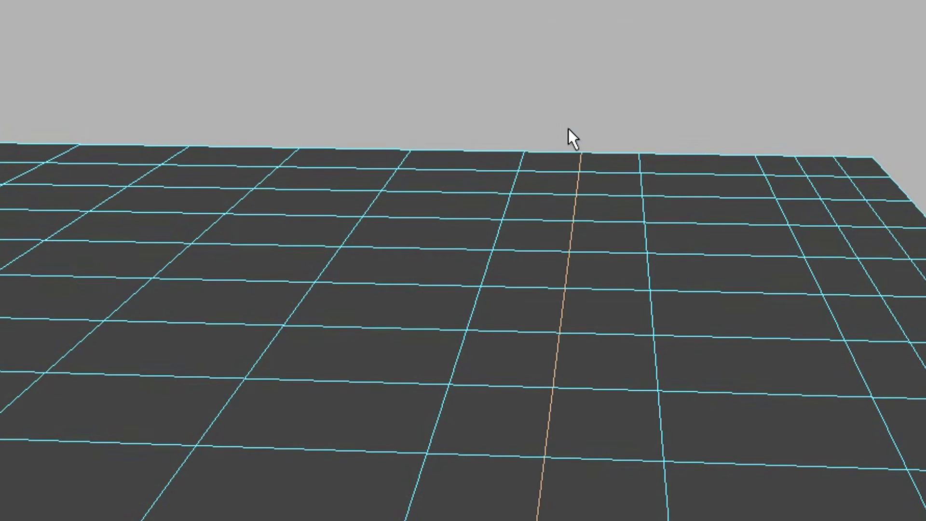
Step: Split the edge rings on both sides of the centre loop to make three evenly spaced splits in the third column
shift+right_drag(552, 76, 536, 137)
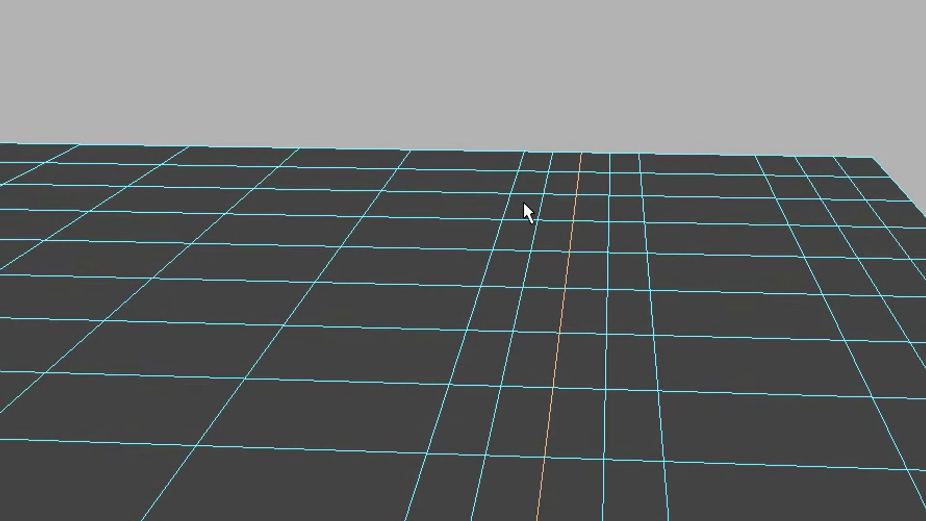
scroll(568, 372, down, 2)
alt+drag(568, 372, 494, 415)
scroll(600, 415, up, 2)
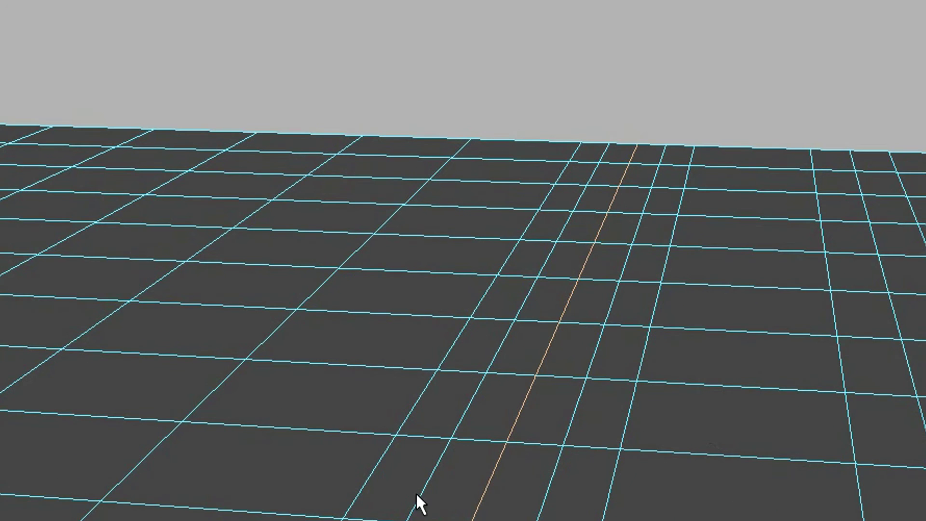
alt+middle_drag(430, 487, 512, 368)
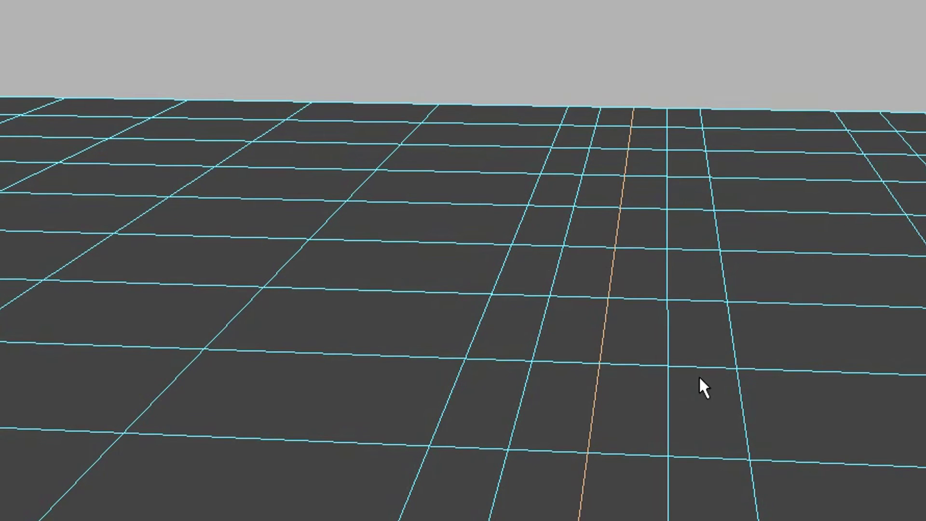
alt+middle_drag(761, 418, 564, 457)
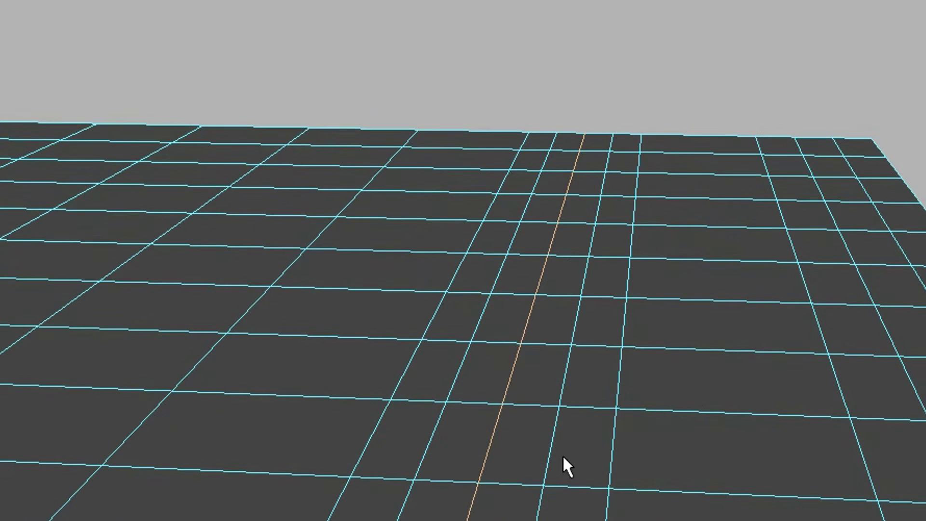
Step: Select faces in one strip of the newly divided third column to inspect the splits
click(574, 452)
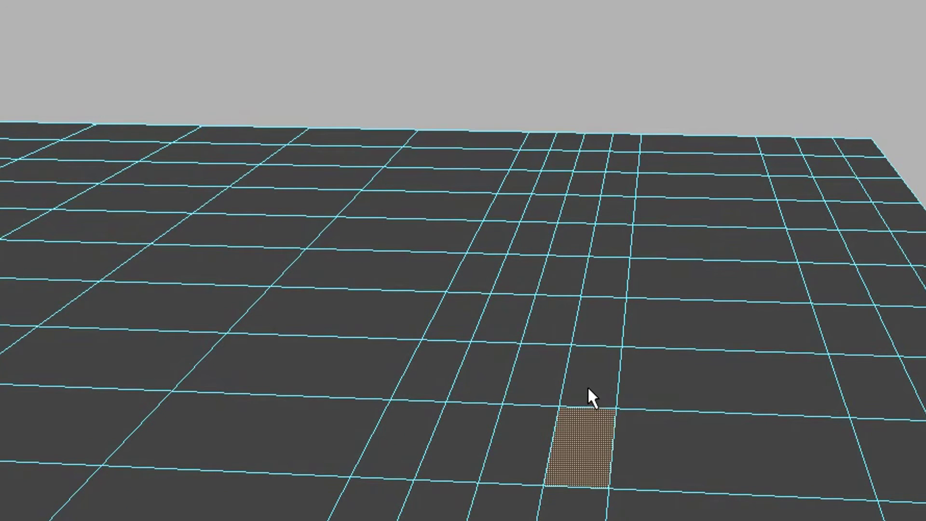
shift+double_click(587, 387)
alt+drag(516, 296, 550, 304)
alt+right_drag(549, 303, 661, 275)
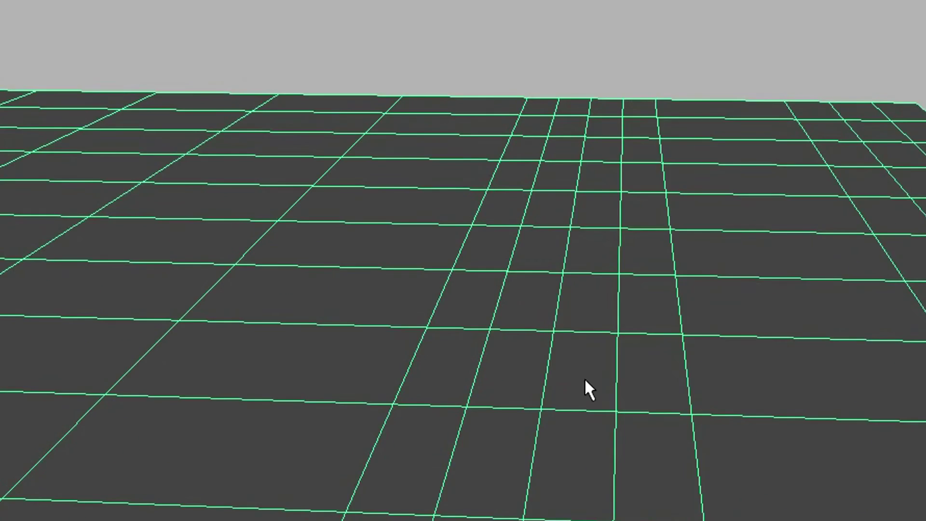
Step: Select an edge in the fifth column, two columns beyond the three splits, and split its edge ring down the middle
alt+right_drag(788, 401, 586, 402)
alt+middle_drag(507, 377, 619, 455)
alt+right_drag(291, 433, 415, 463)
alt+middle_drag(525, 519, 477, 505)
right_drag(477, 505, 477, 439)
click(502, 425)
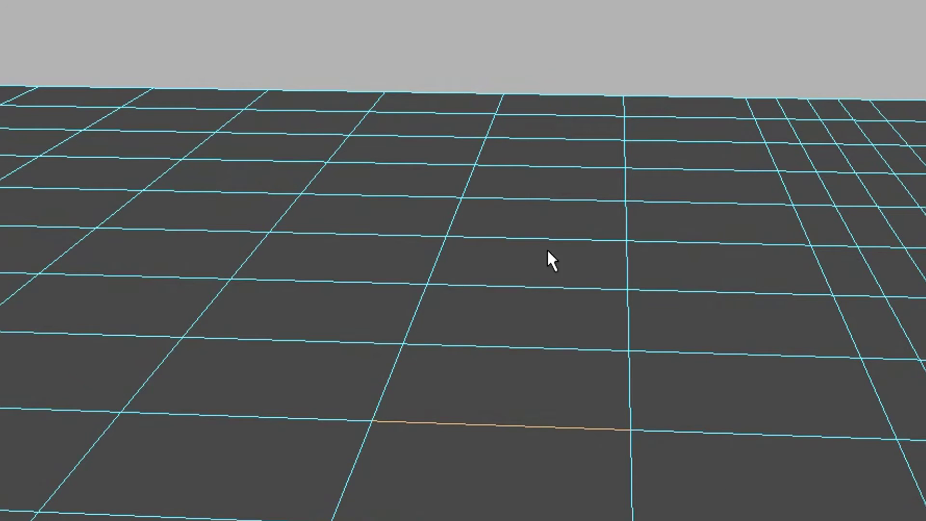
ctrl+right_drag(625, 66, 560, 90)
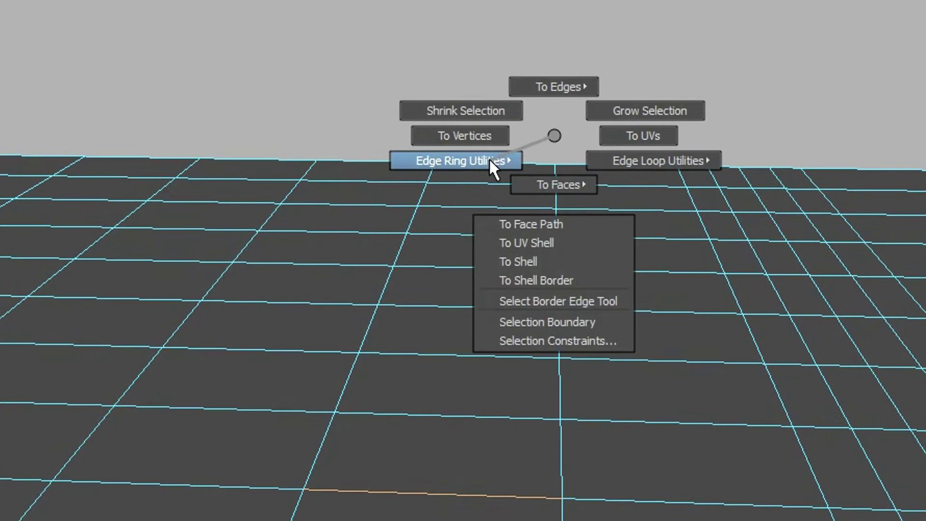
ctrl+right_drag(490, 159, 551, 202)
Step: Repeatedly split the remaining edge rings in the fifth column to make seven evenly spaced splits, and return to object mode
ctrl+right_drag(509, 76, 499, 147)
key(g)
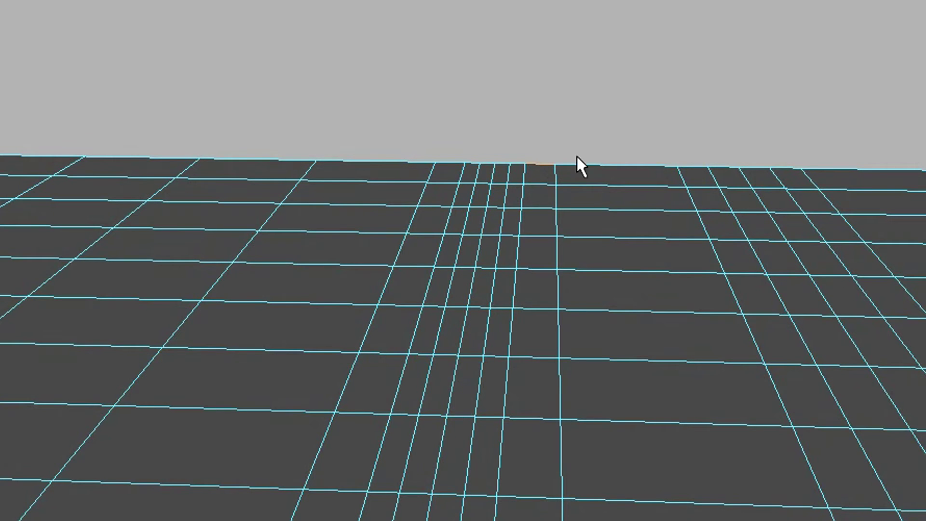
ctrl+right_drag(626, 109, 615, 180)
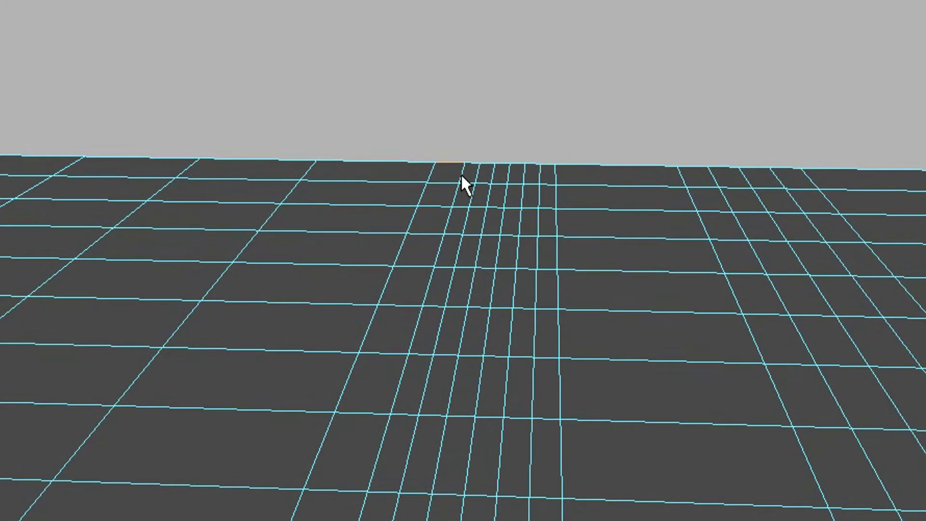
click(461, 174)
key(F8)
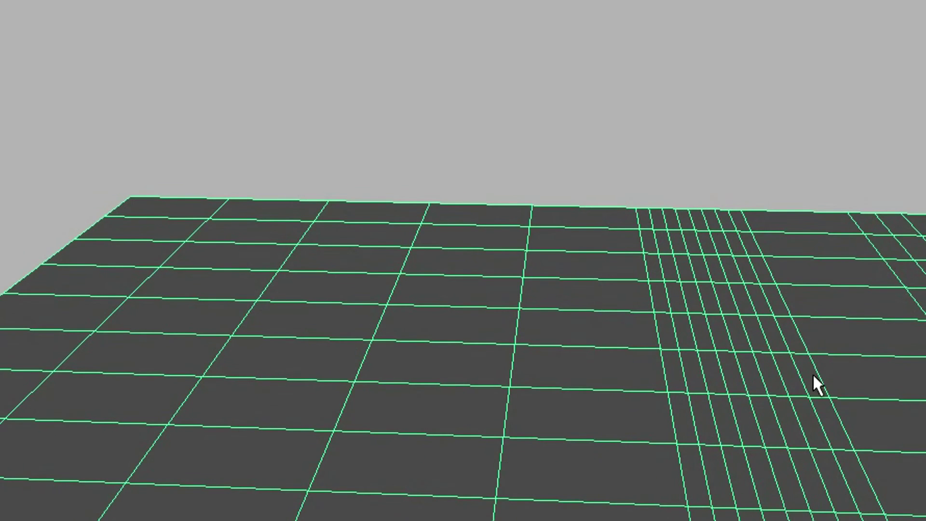
Step: Open the Insert Edge Loop Tool's options and set Maintain position to Multiple edge loops
shift+right_drag(449, 293, 375, 319)
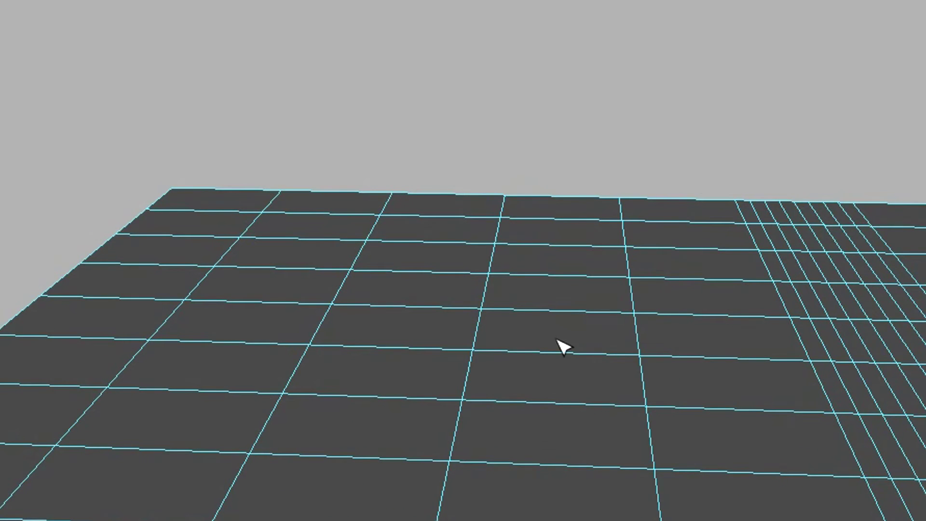
shift+right_click(571, 313)
key(q)
drag(495, 287, 580, 164)
shift+right_drag(580, 164, 536, 192)
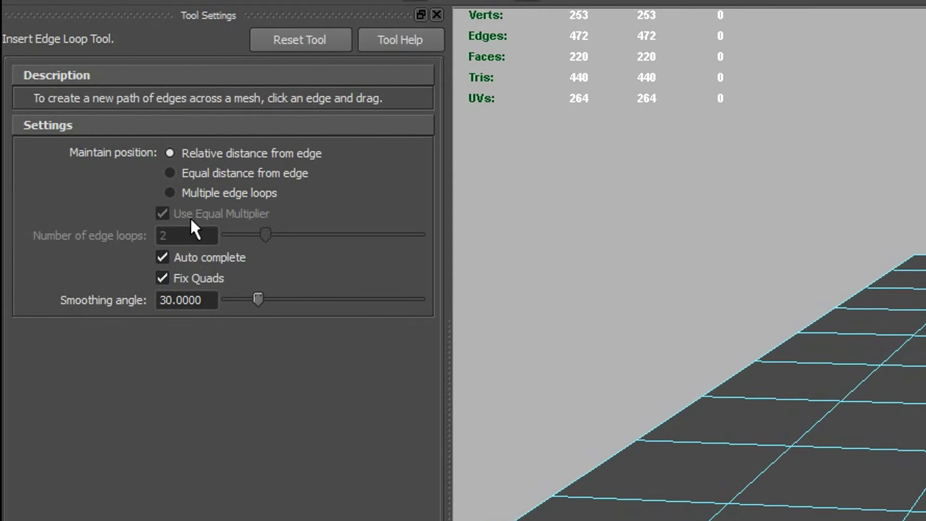
click(191, 194)
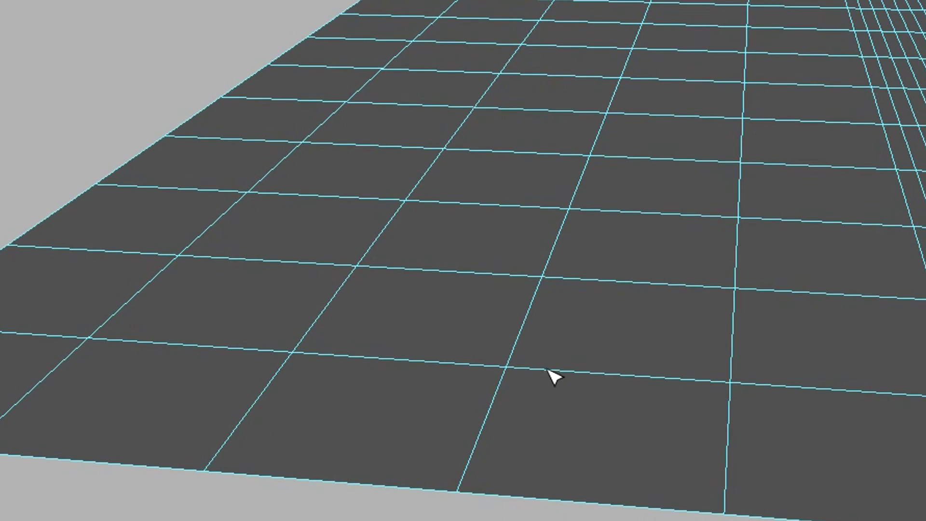
Step: Insert two evenly spaced edge loops in the fourth column from the plane's undivided side
click(549, 370)
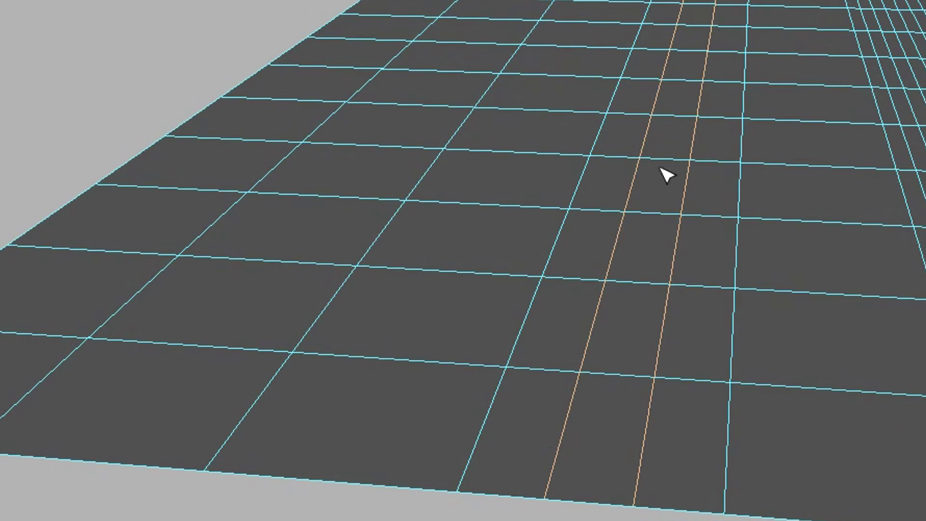
alt+drag(618, 165, 559, 226)
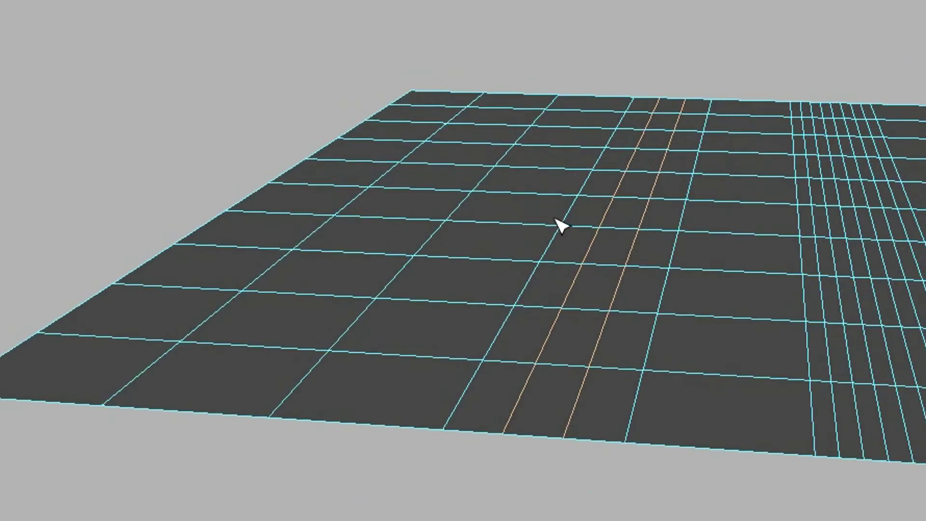
alt+right_drag(554, 219, 637, 222)
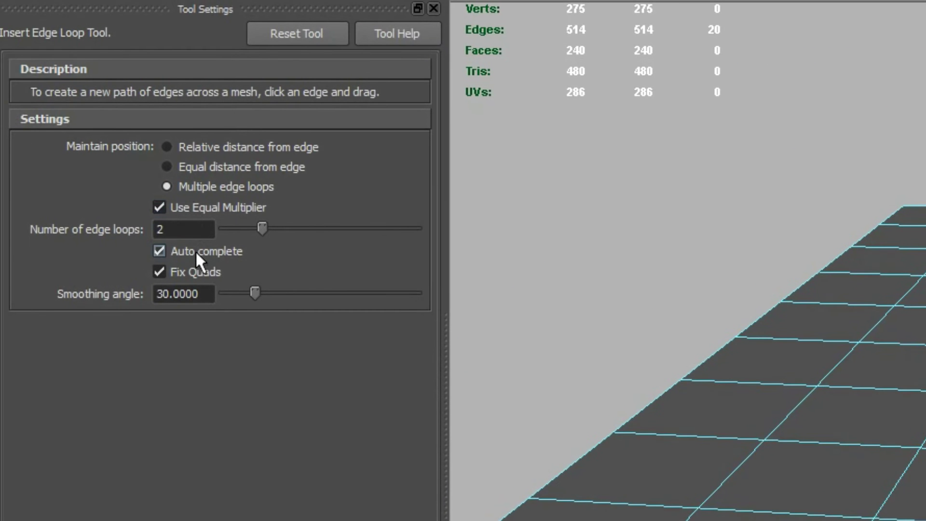
Step: Turn off Auto complete and insert two evenly spaced partial loops across three neighbouring edges in the adjacent undivided column
click(195, 251)
alt+drag(887, 264, 922, 277)
drag(518, 202, 543, 359)
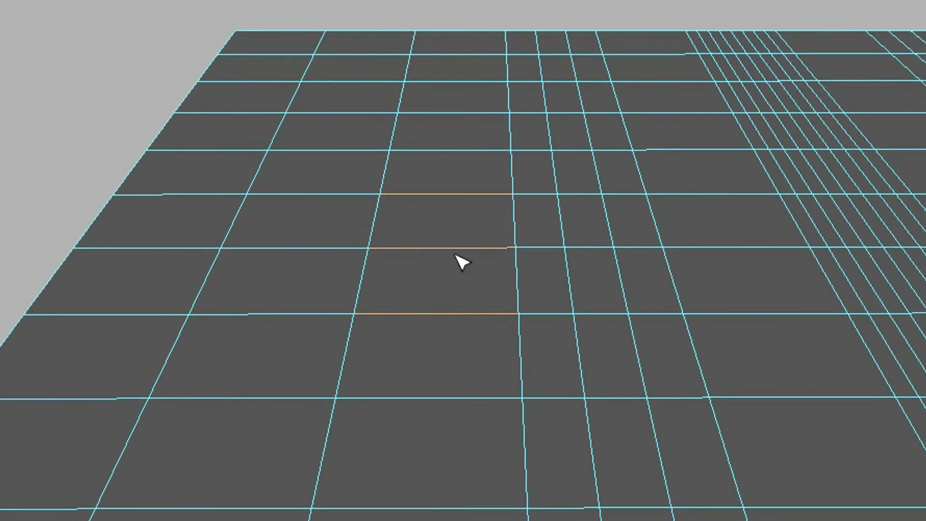
drag(417, 252, 417, 247)
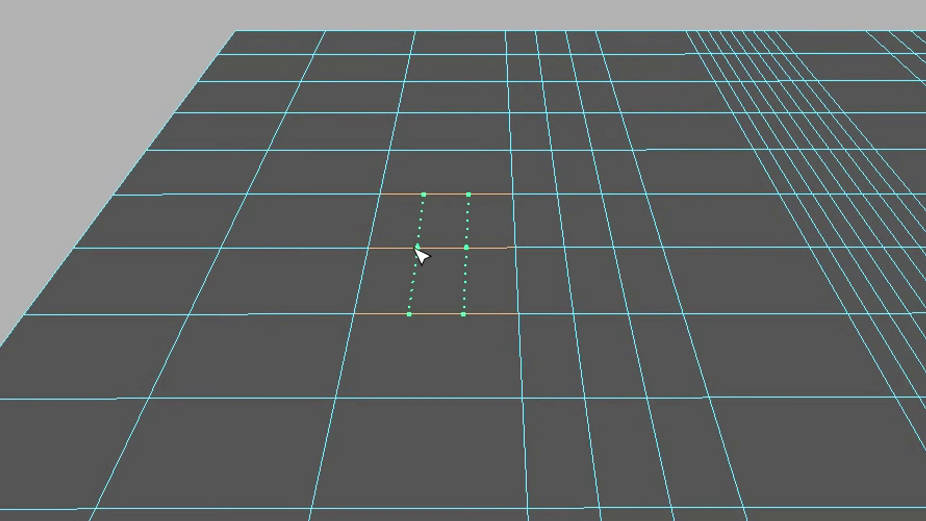
key(Return)
alt+drag(513, 208, 434, 208)
alt+right_drag(434, 208, 401, 234)
alt+drag(400, 235, 519, 238)
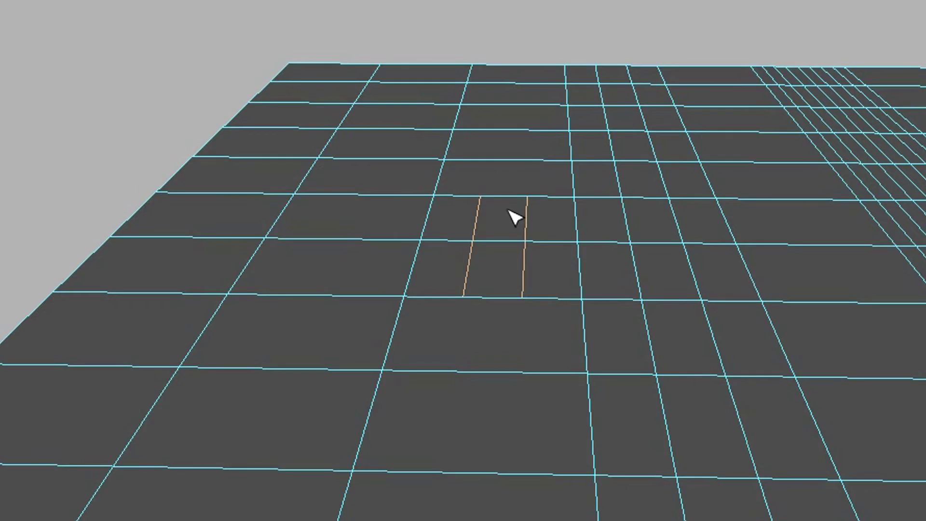
Step: Return to object mode and examine the full and partial splits across the plane
key(F8)
drag(529, 1, 836, 218)
alt+right_drag(675, 205, 502, 191)
alt+drag(502, 191, 585, 281)
alt+middle_drag(585, 281, 549, 267)
alt+right_drag(549, 267, 575, 267)
alt+middle_drag(574, 267, 539, 259)
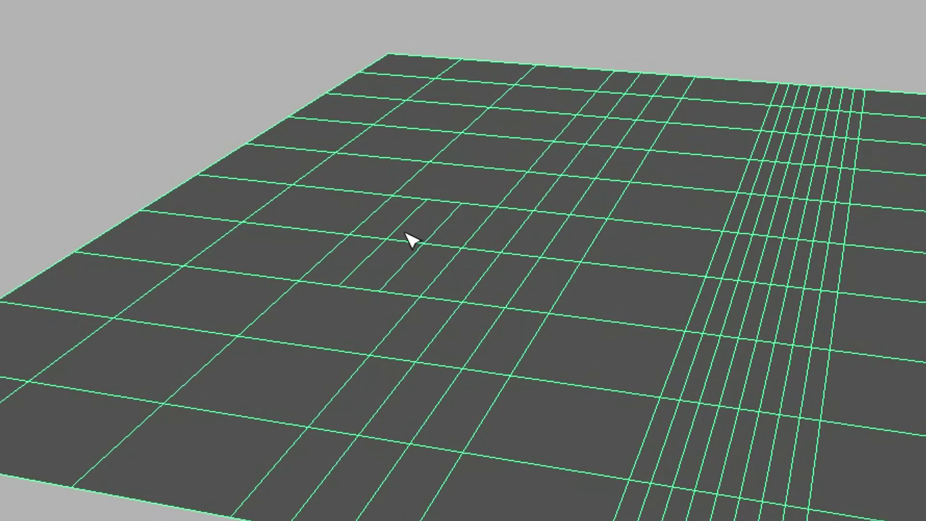
alt+middle_drag(614, 257, 347, 200)
alt+right_drag(504, 215, 522, 268)
ctrl+right_click(608, 35)
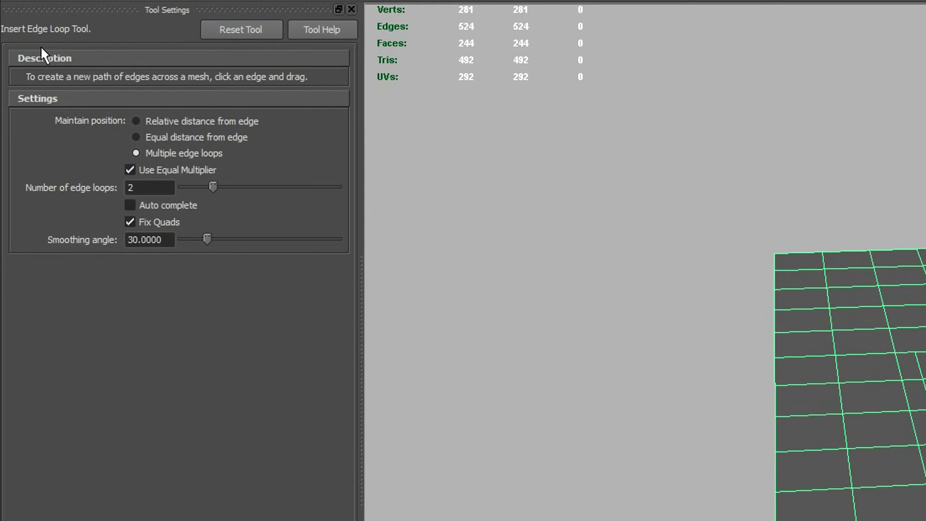
Step: Reset the Insert Edge Loop Tool to its default settings and return to the Select Tool
click(224, 31)
alt+drag(833, 267, 738, 245)
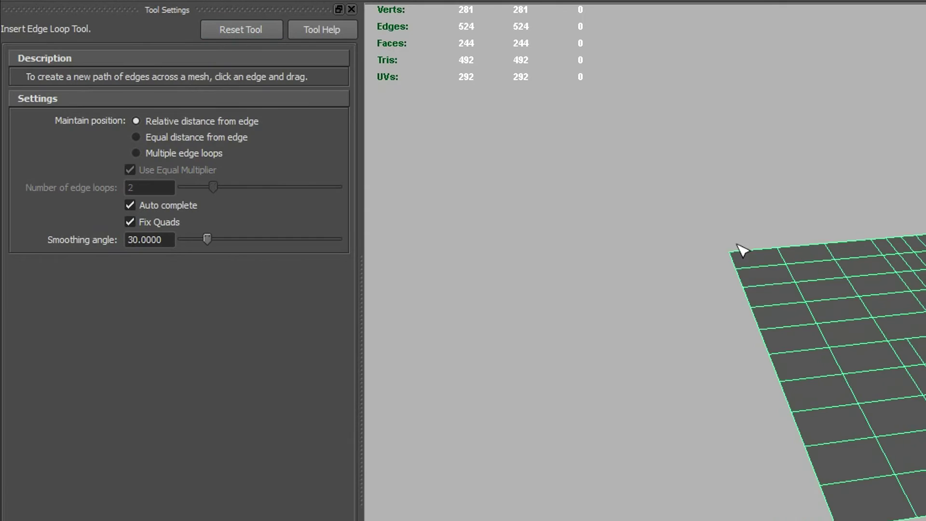
key(q)
alt+right_drag(738, 245, 748, 328)
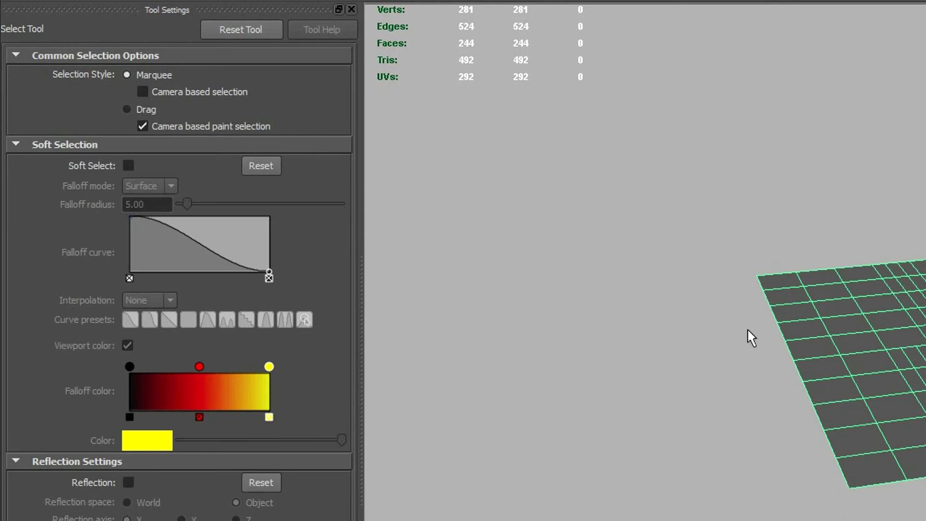
Step: Create a polygon cube and move it off the plane to the empty area beside it
click(778, 354)
shift+right_drag(693, 304, 695, 355)
key(r)
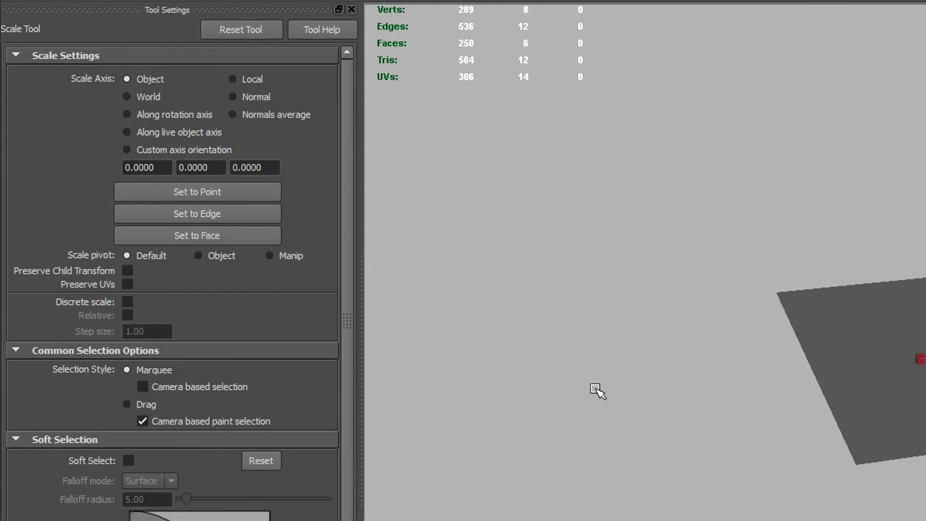
key(w)
drag(914, 354, 641, 381)
alt+right_drag(613, 396, 687, 428)
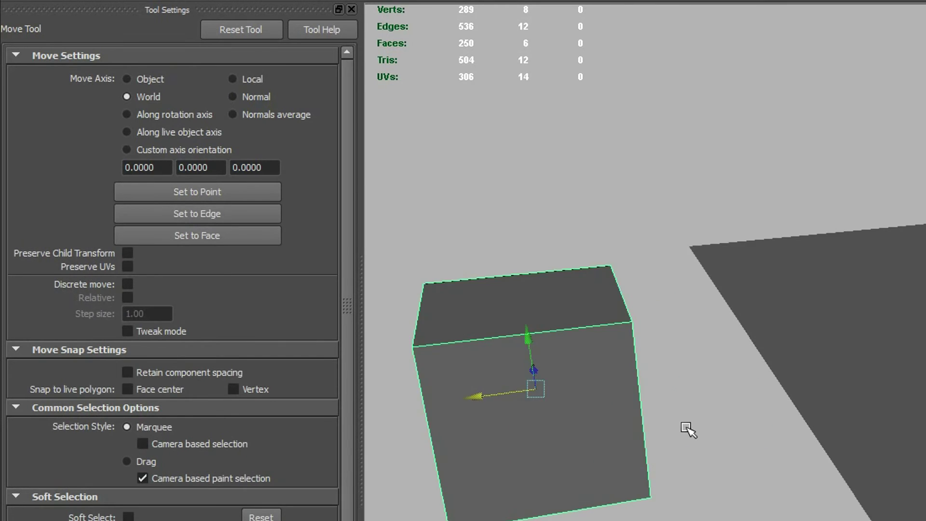
Step: Turn on smooth mesh preview for the cube and examine its rounded shape
key(3)
alt+drag(575, 424, 623, 386)
alt+right_drag(623, 386, 685, 401)
key(q)
alt+drag(685, 400, 712, 426)
Step: Using the Insert Edge Loop Tool, insert one loop close to an edge of the smoothed cube in each of its three directions
shift+right_drag(815, 265, 766, 290)
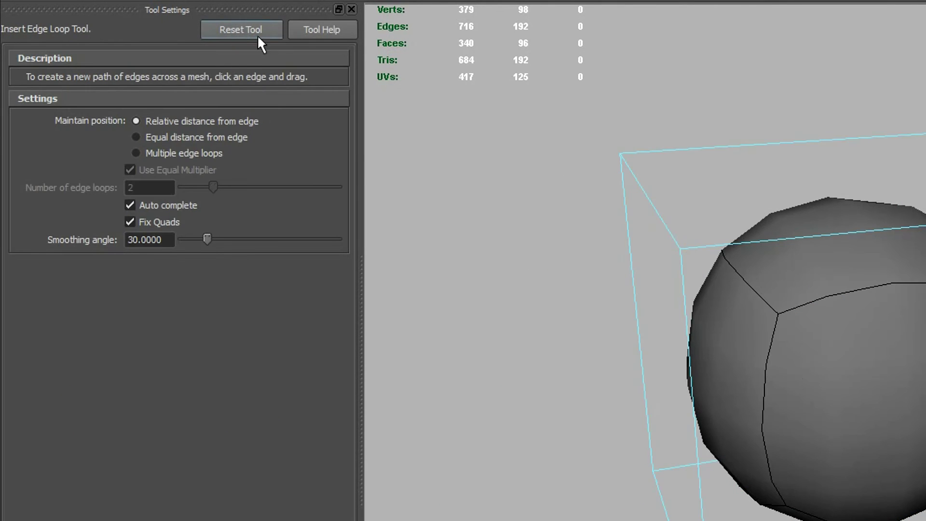
alt+drag(810, 386, 841, 387)
alt+right_drag(840, 387, 883, 398)
drag(826, 148, 816, 149)
drag(560, 117, 550, 128)
drag(543, 116, 545, 117)
alt+drag(646, 250, 647, 250)
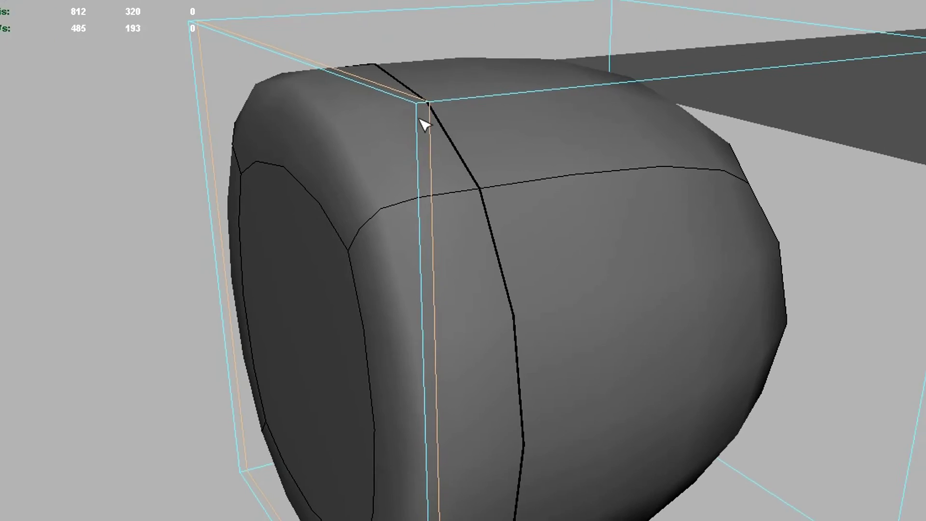
Step: Insert a matching edge loop close to the opposite side of the cube in each of the three directions
alt+drag(498, 232, 115, 216)
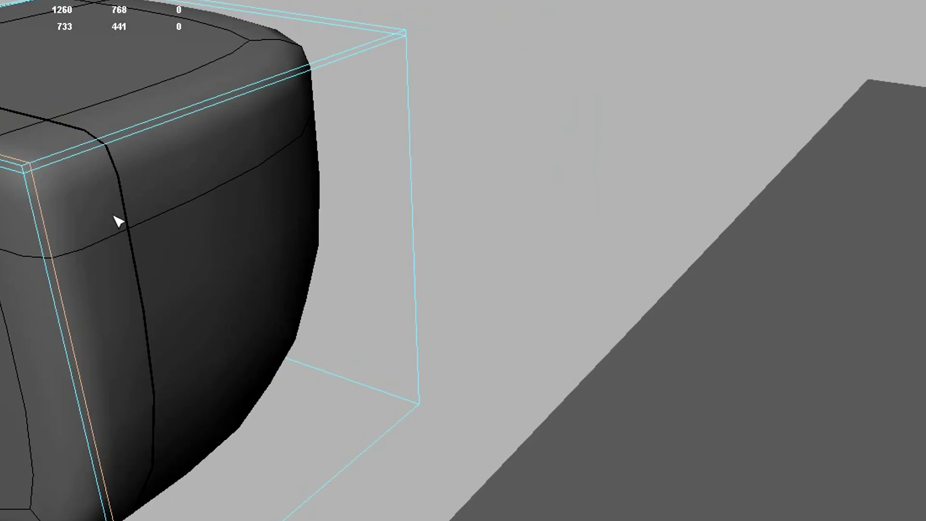
alt+middle_drag(115, 215, 352, 230)
click(525, 212)
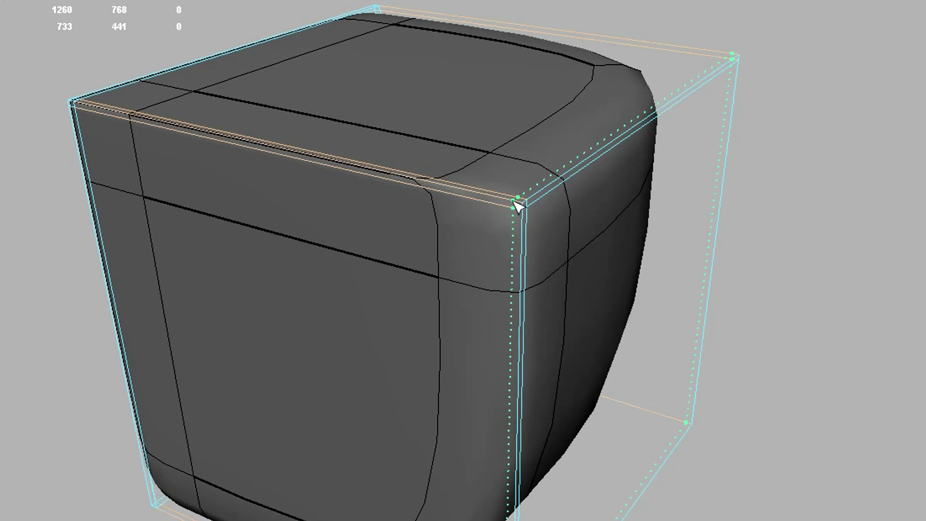
alt+drag(525, 212, 282, 227)
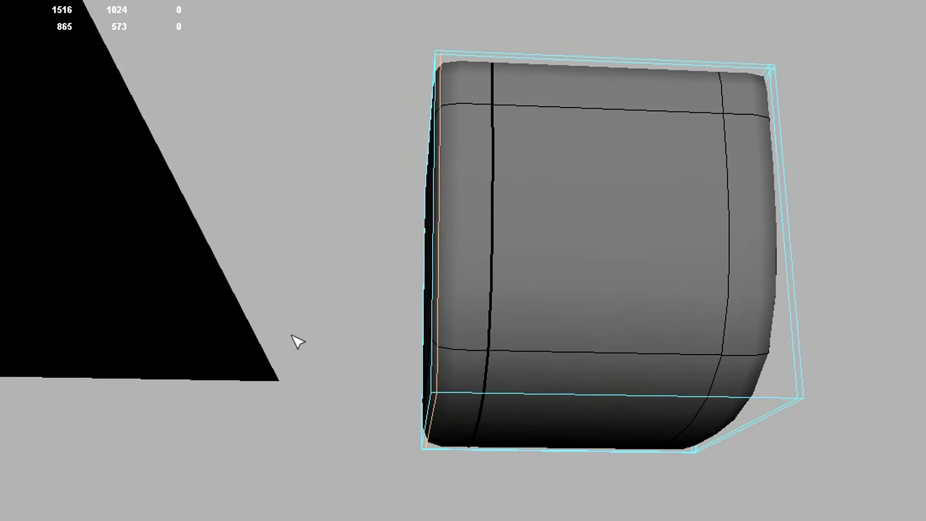
alt+middle_drag(292, 336, 277, 219)
alt+right_drag(299, 231, 611, 281)
alt+drag(611, 280, 665, 265)
alt+middle_drag(597, 261, 595, 312)
click(507, 242)
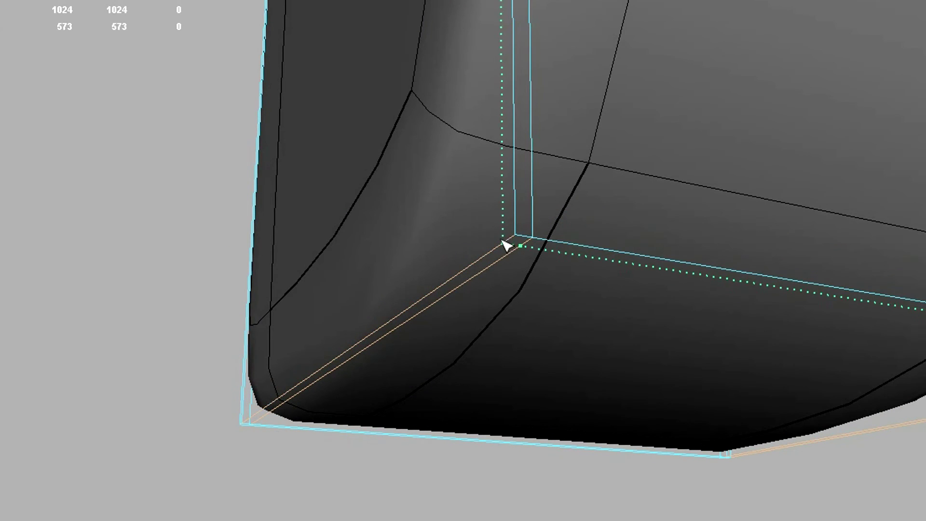
click(514, 218)
alt+drag(514, 218, 576, 233)
alt+right_drag(576, 232, 445, 246)
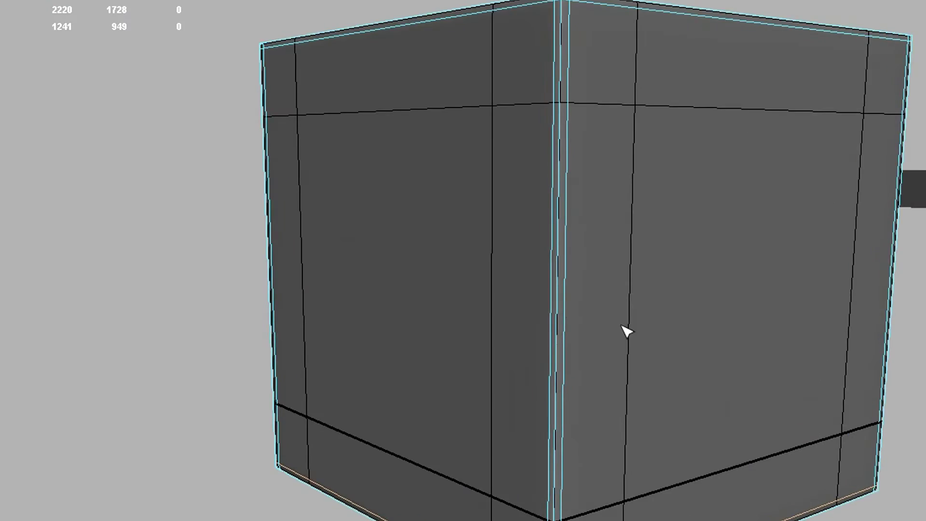
Step: Return the cube to object selection, raise its smooth preview level and deselect it to show the sharpened edges
key(q)
click(601, 126)
alt+right_drag(601, 127, 442, 191)
alt+drag(442, 191, 473, 233)
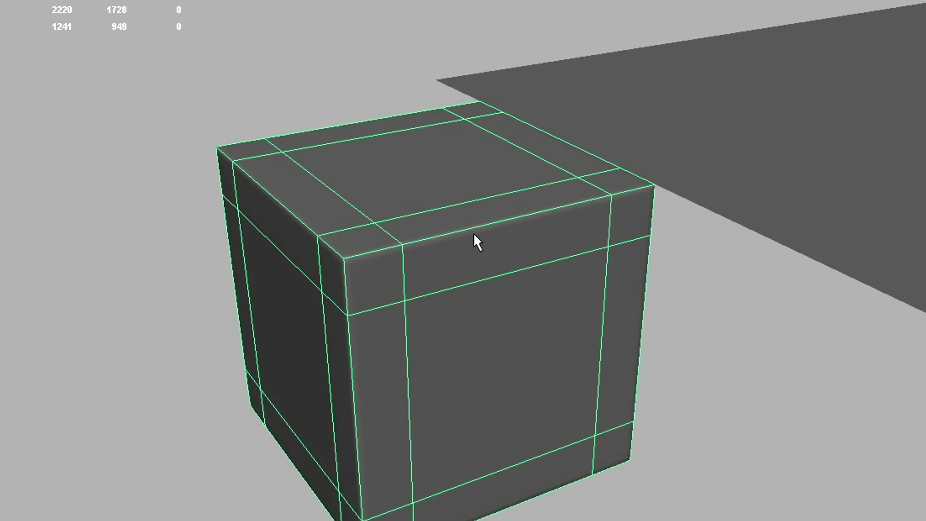
key(Page_Up)
click(673, 400)
click(418, 328)
click(672, 318)
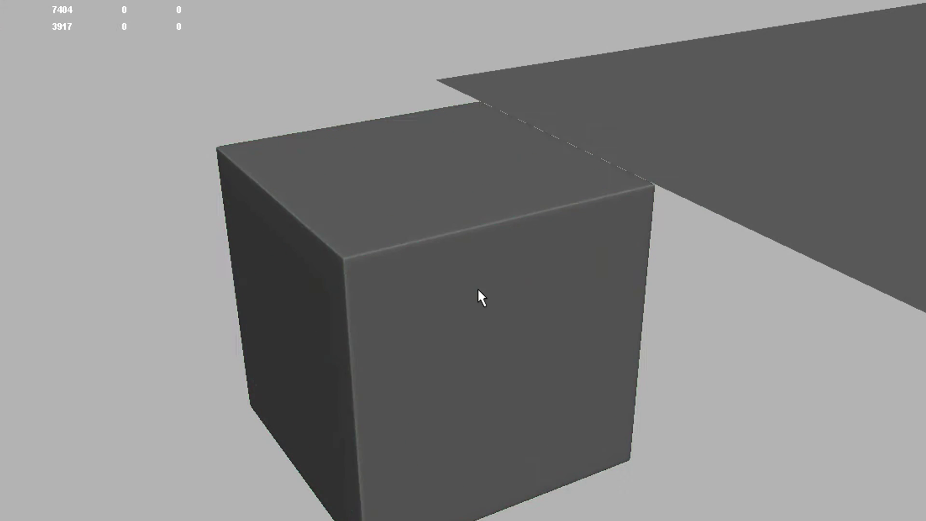
Step: Delete the smoothed cube
click(482, 289)
alt+right_drag(615, 313, 534, 288)
key(Delete)
Step: Select the plane and activate the Insert Edge Loop Tool on it
alt+middle_drag(705, 197, 451, 208)
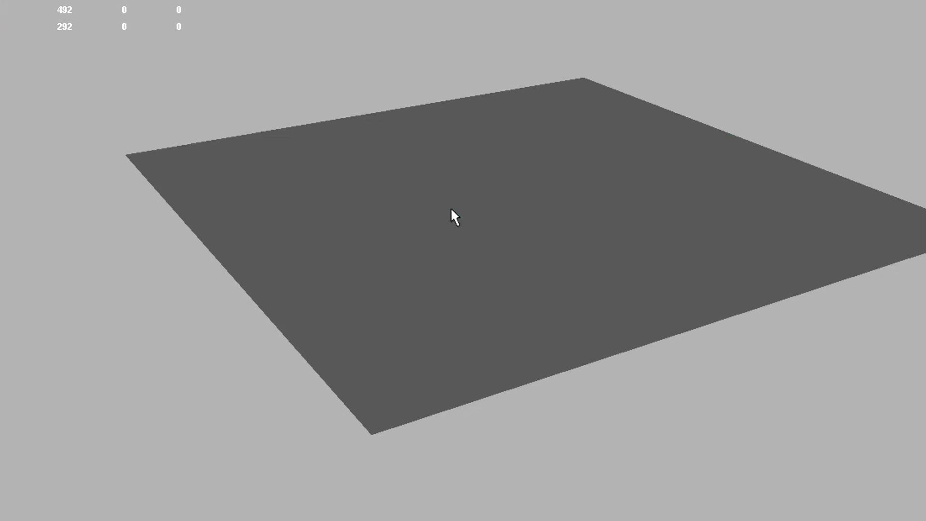
click(486, 232)
alt+drag(486, 233, 309, 255)
alt+middle_drag(309, 256, 410, 256)
alt+right_drag(410, 255, 573, 222)
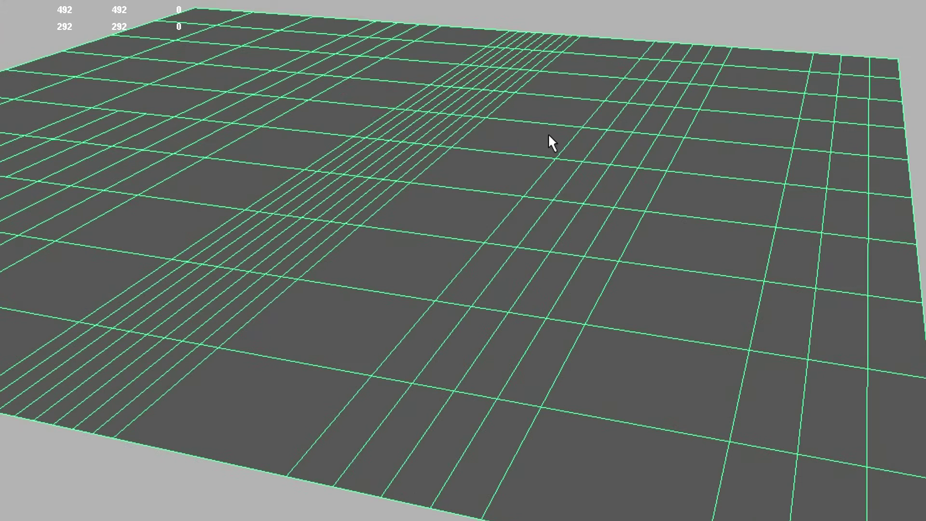
ctrl+right_drag(548, 134, 535, 207)
shift+right_drag(572, 161, 525, 184)
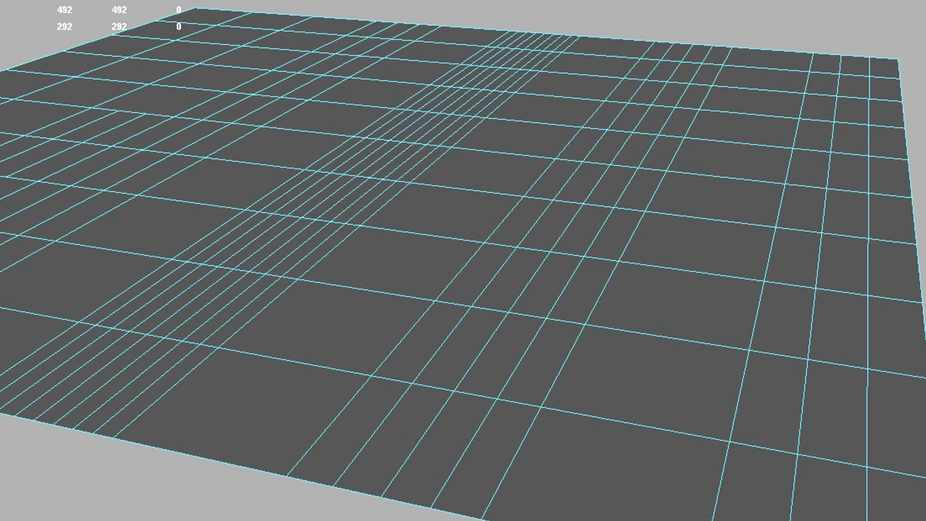
Step: Examine the full-length and partial splits already made across the plane
alt+middle_drag(378, 174, 368, 212)
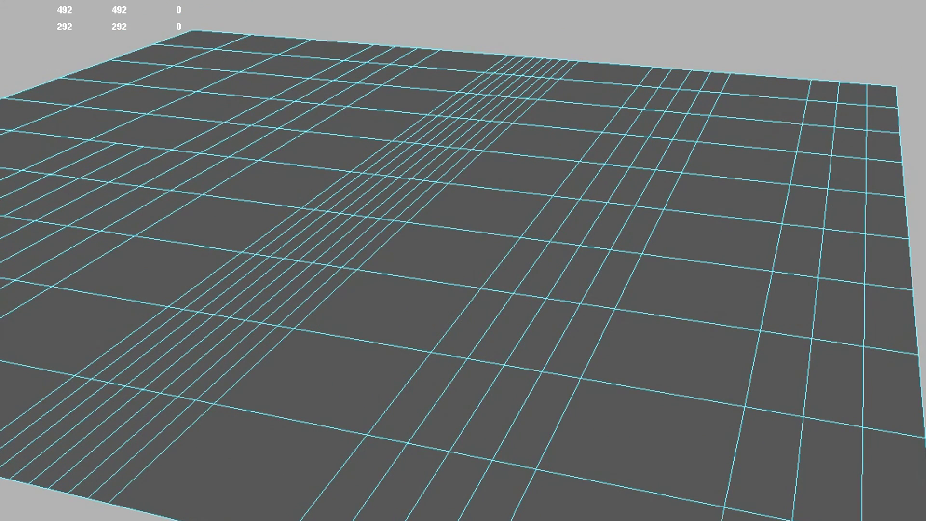
alt+drag(475, 234, 492, 245)
alt+middle_drag(217, 195, 355, 212)
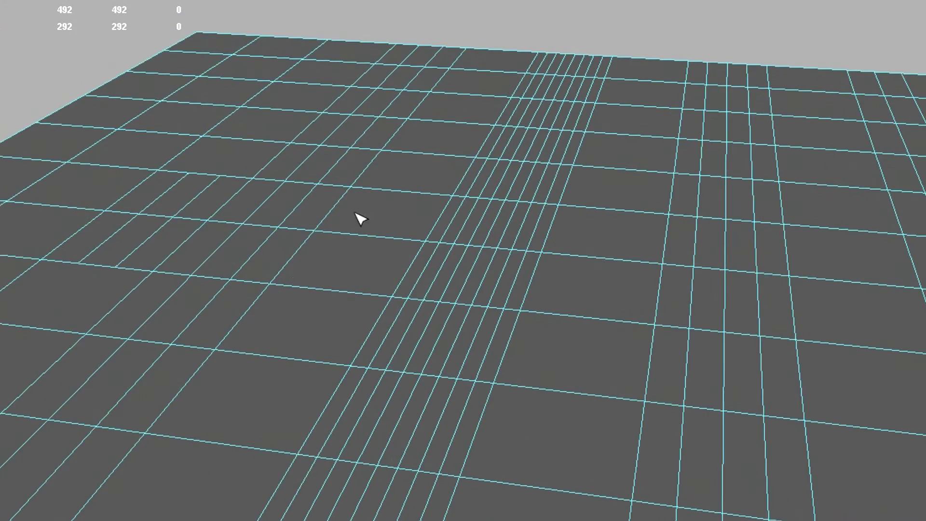
alt+middle_drag(149, 208, 324, 230)
alt+right_drag(325, 230, 482, 210)
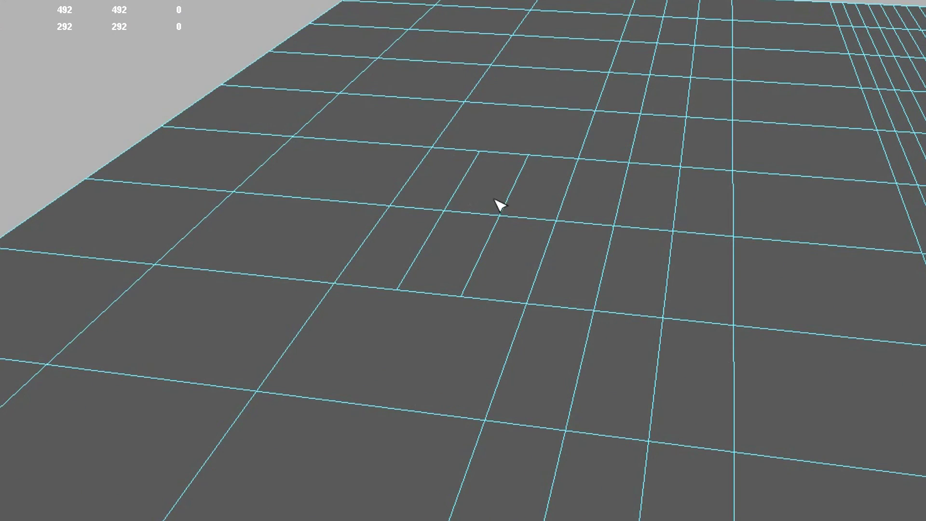
alt+right_drag(644, 213, 271, 222)
alt+drag(271, 222, 399, 215)
alt+right_drag(399, 215, 730, 200)
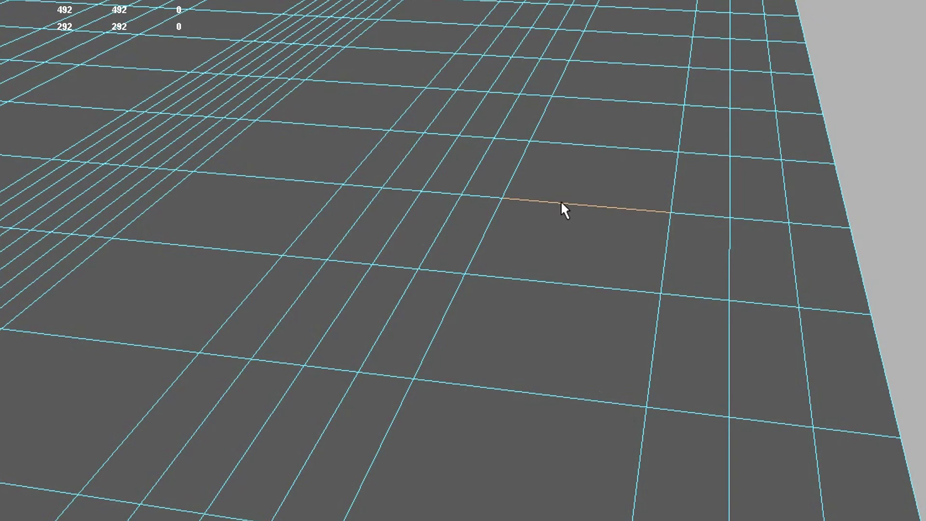
Step: Create two splits in the undivided column beside the plane's outer split columns and set the bevel's Offset to 0.33
drag(577, 204, 601, 211)
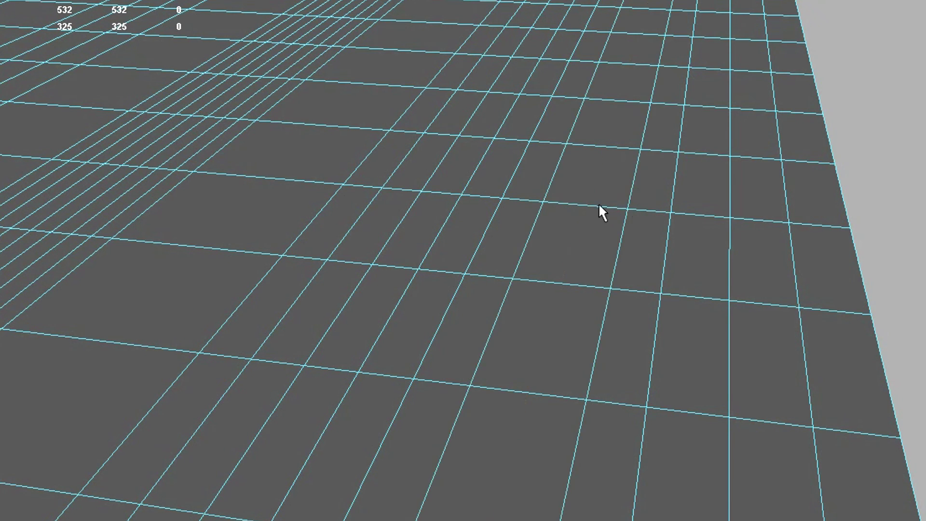
alt+right_drag(598, 205, 550, 194)
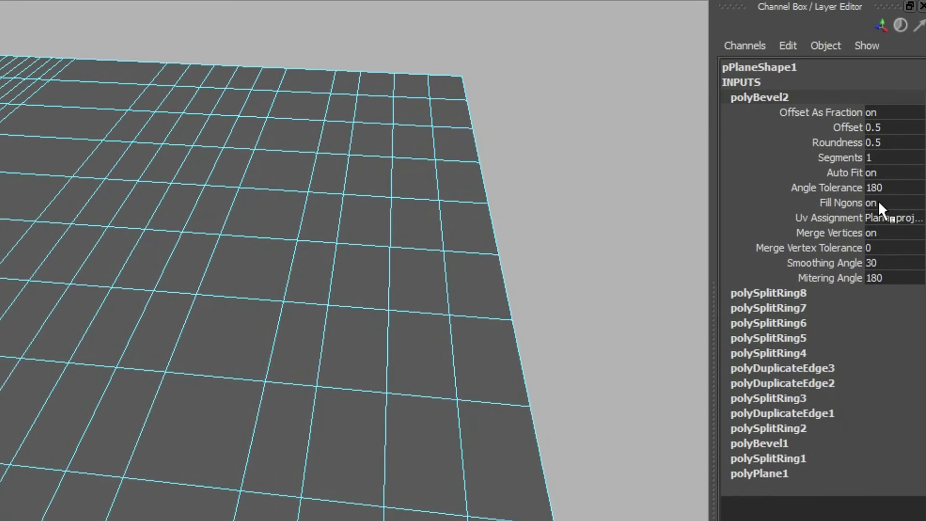
click(863, 133)
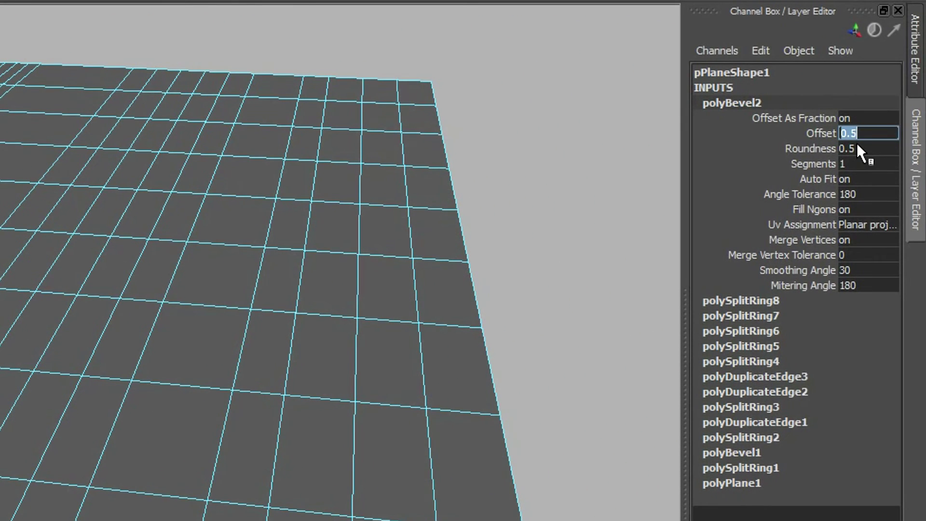
text(0.33)
key(Return)
Step: Undo the bevel offset change and the two splits in that column
key(ctrl+z)
key(ctrl+z)
key(ctrl+z)
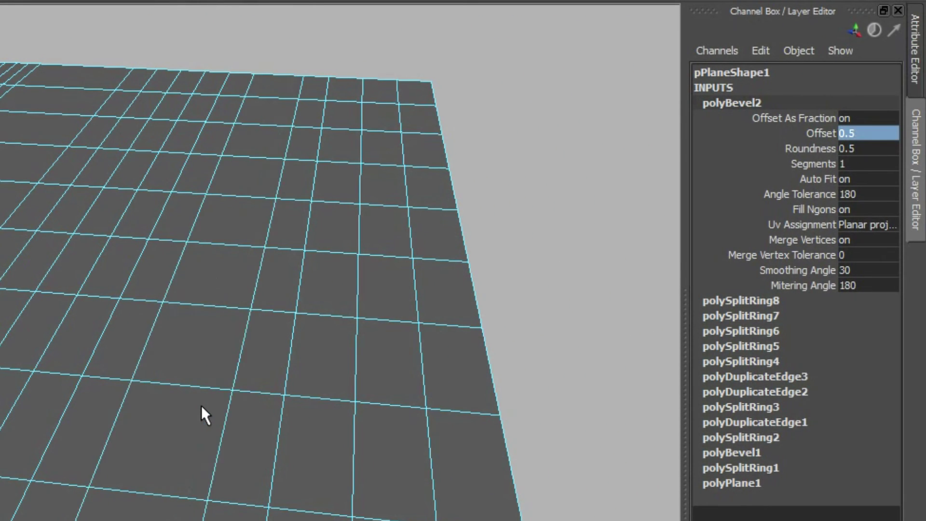
alt+right_drag(246, 360, 187, 347)
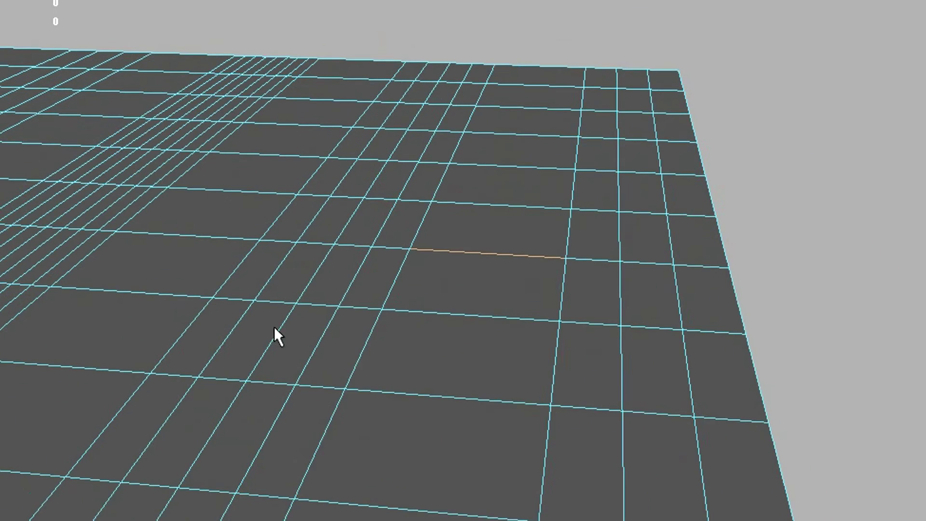
Step: Divide the same column's edge ring with three evenly spaced splits
ctrl+right_drag(531, 57, 538, 173)
ctrl+right_drag(469, 72, 441, 163)
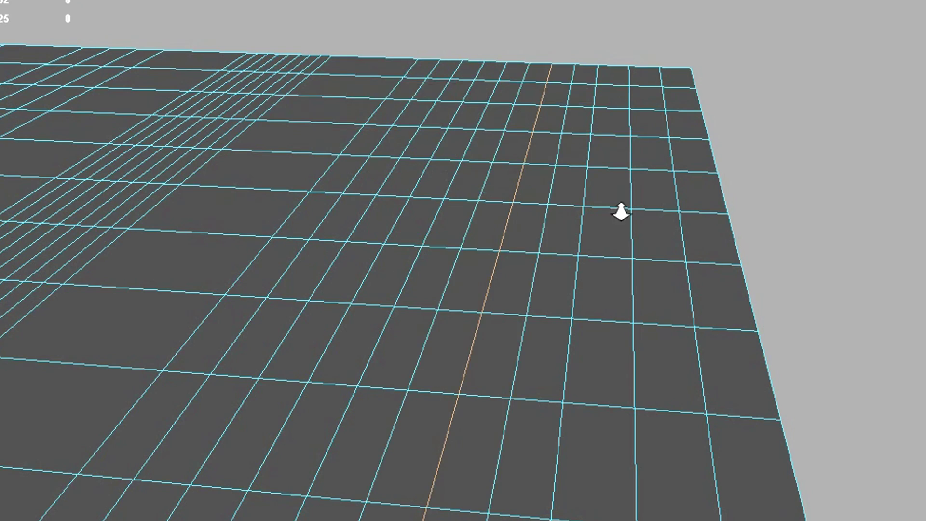
alt+right_drag(620, 209, 494, 204)
alt+middle_drag(494, 203, 699, 212)
alt+drag(378, 212, 419, 250)
alt+middle_drag(419, 249, 488, 243)
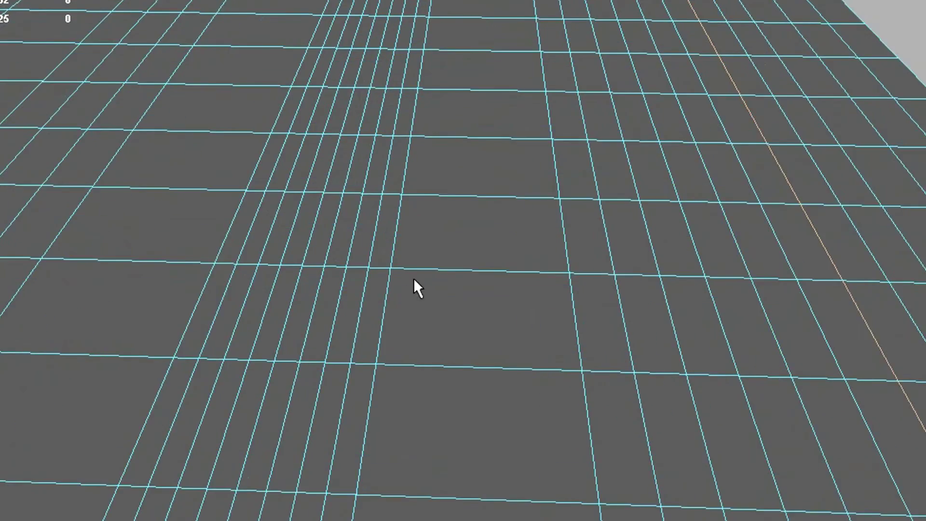
alt+right_drag(413, 278, 25, 267)
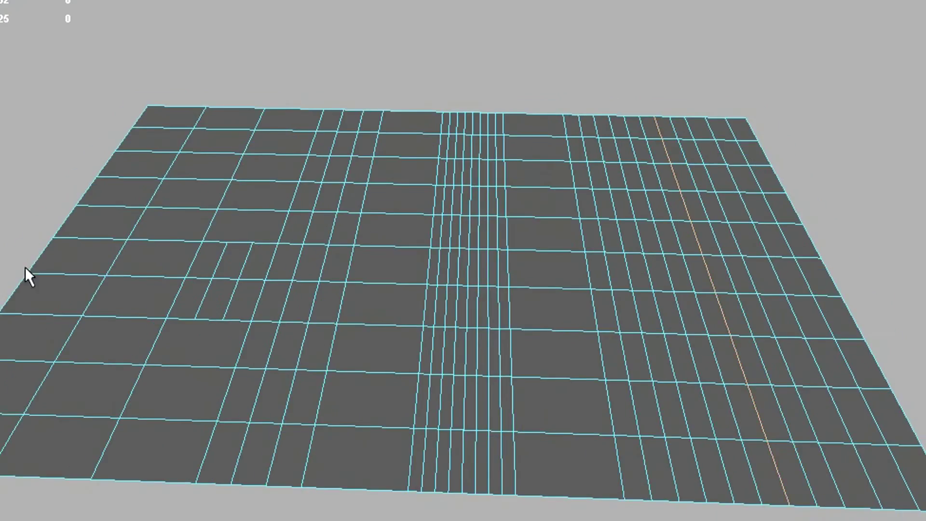
Step: Examine the undivided outermost column at the plane's opposite side, near the partial splits
alt+middle_drag(354, 295, 791, 330)
alt+right_drag(371, 299, 516, 289)
alt+drag(403, 300, 349, 254)
alt+right_drag(349, 254, 603, 299)
alt+middle_drag(603, 299, 533, 268)
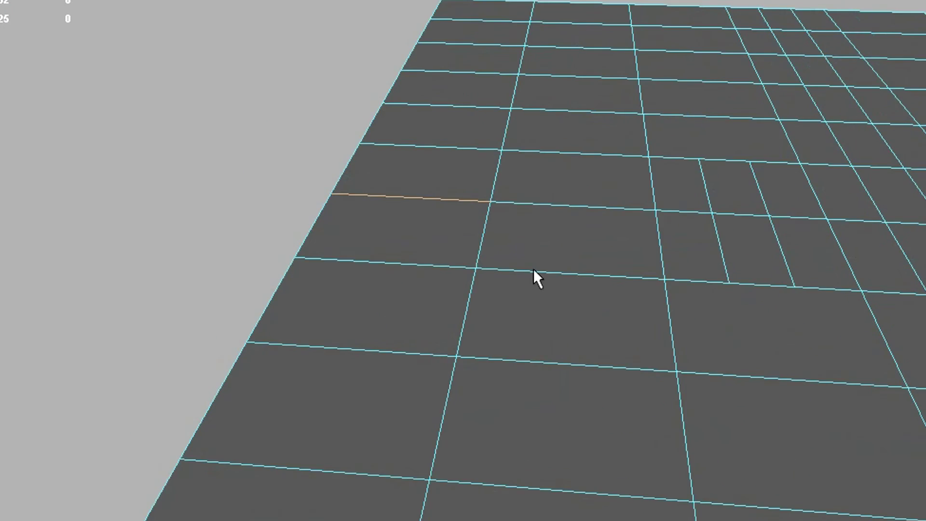
alt+right_drag(533, 268, 372, 253)
alt+middle_drag(389, 268, 392, 318)
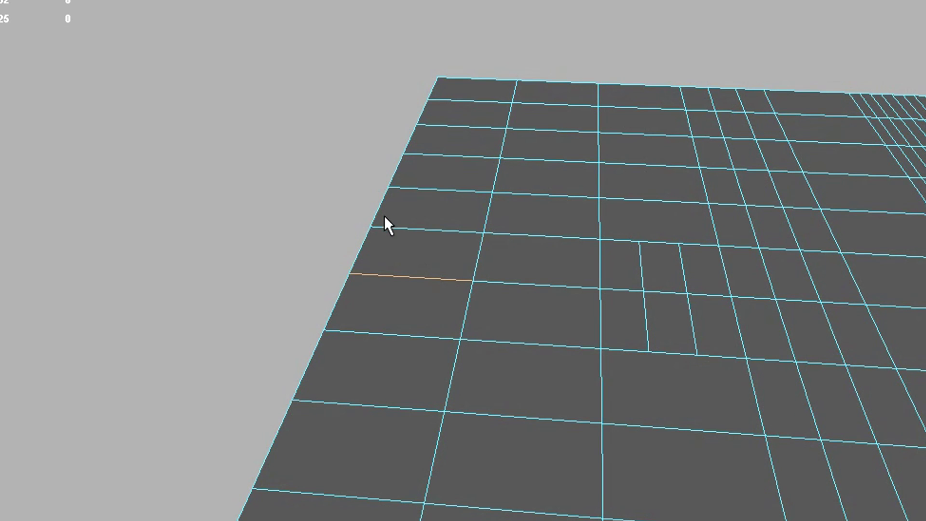
alt+middle_drag(384, 215, 407, 222)
alt+right_drag(406, 222, 418, 253)
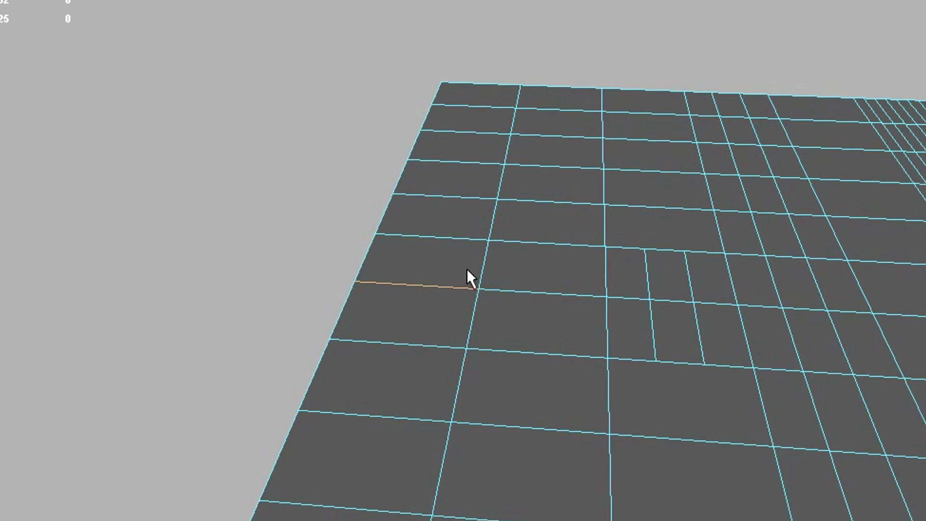
alt+drag(402, 260, 280, 274)
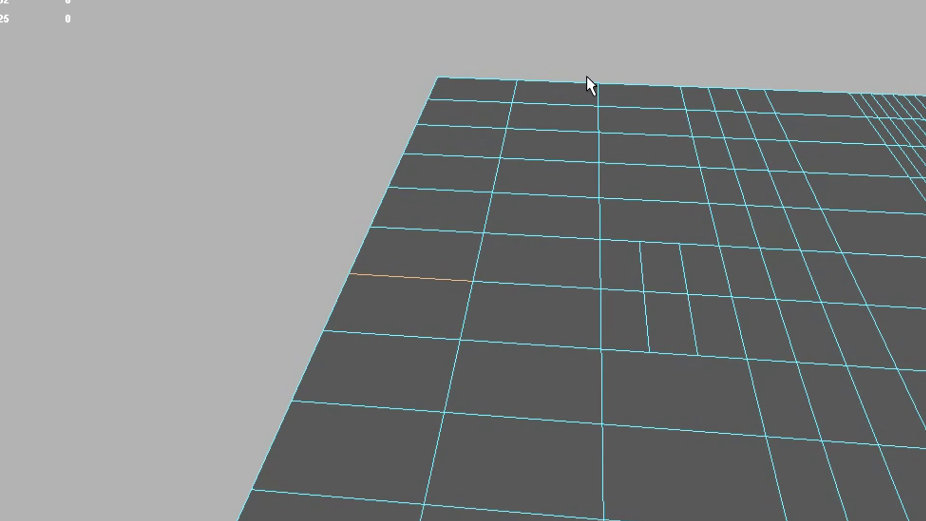
alt+drag(430, 232, 427, 324)
alt+drag(357, 177, 412, 244)
alt+drag(395, 197, 383, 227)
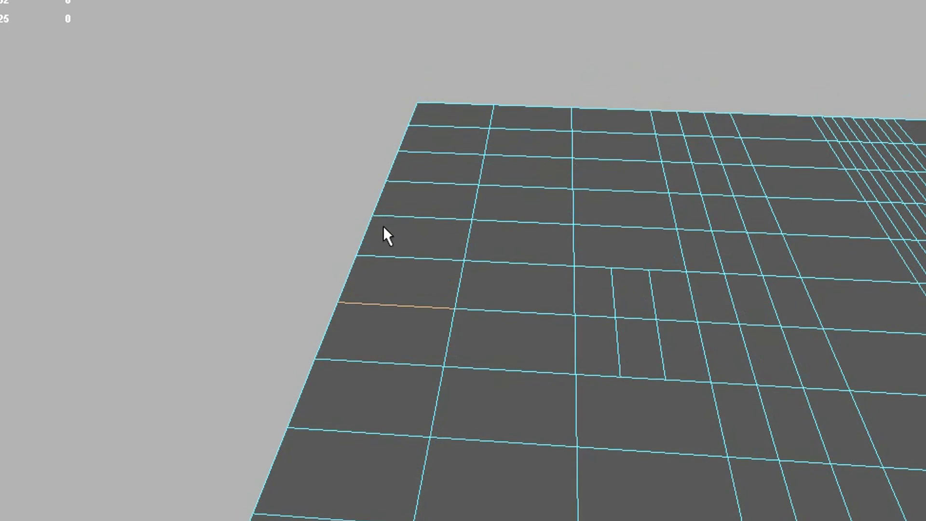
Step: Divide the outermost column's edge ring with seven evenly spaced splits by repeating the ring split, and return to object mode
ctrl+right_drag(359, 45, 267, 268)
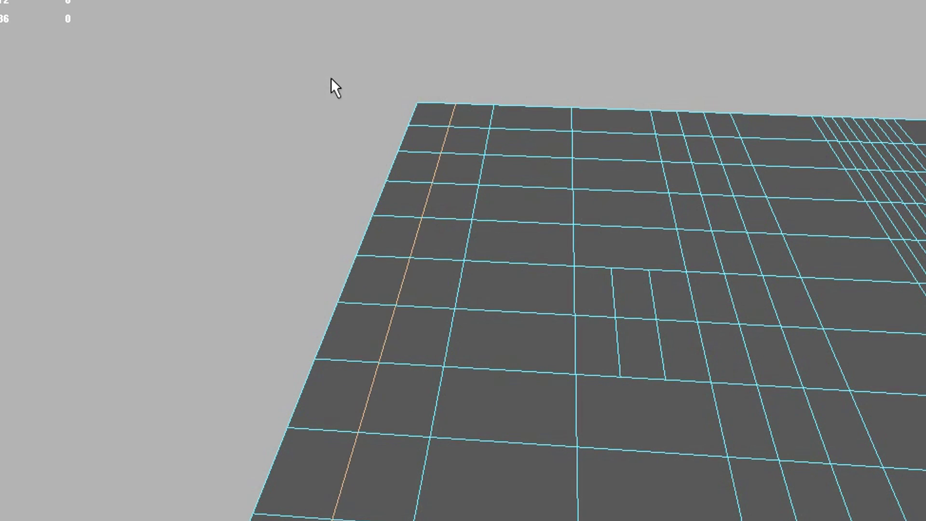
ctrl+right_drag(323, 78, 294, 375)
key(g)
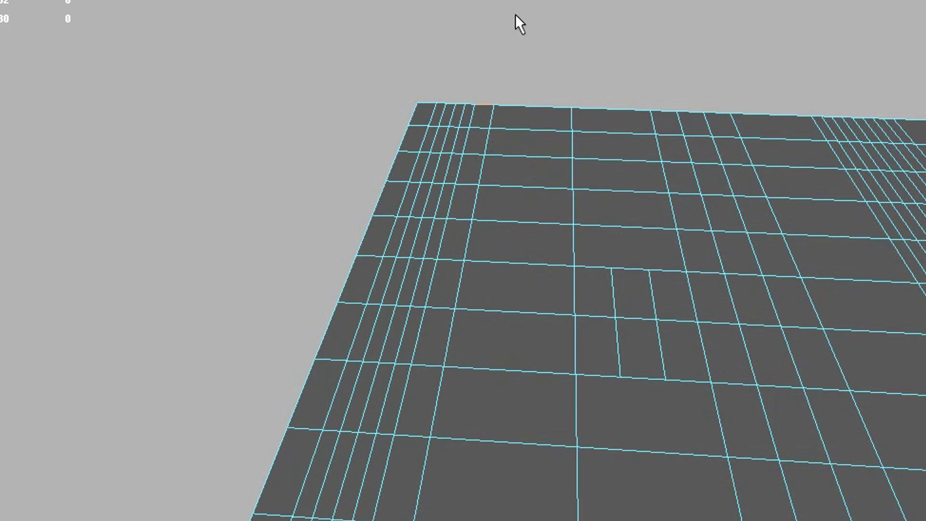
key(g)
click(427, 102)
key(g)
right_drag(432, 270, 435, 299)
Step: Examine the spacing of the seven splits in the outermost column
alt+drag(338, 303, 326, 263)
alt+right_drag(326, 264, 530, 303)
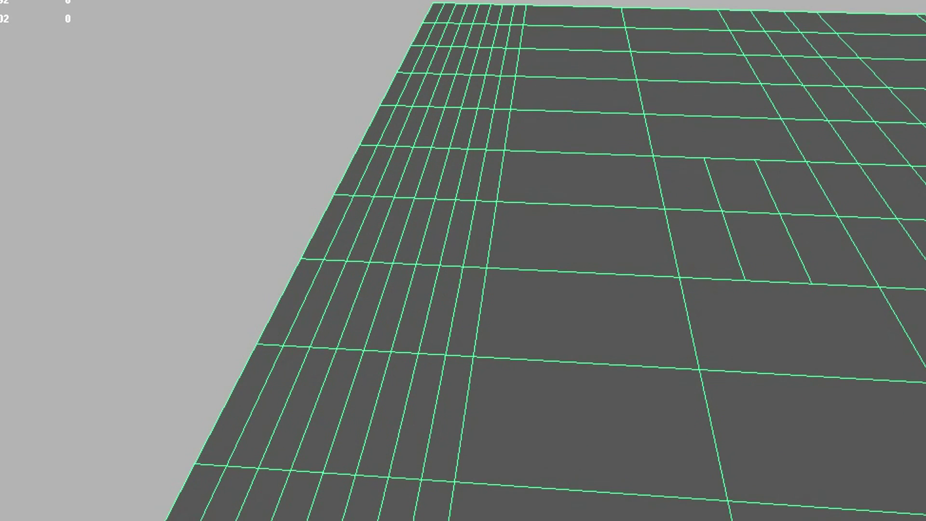
alt+drag(359, 311, 385, 293)
alt+right_drag(412, 270, 285, 285)
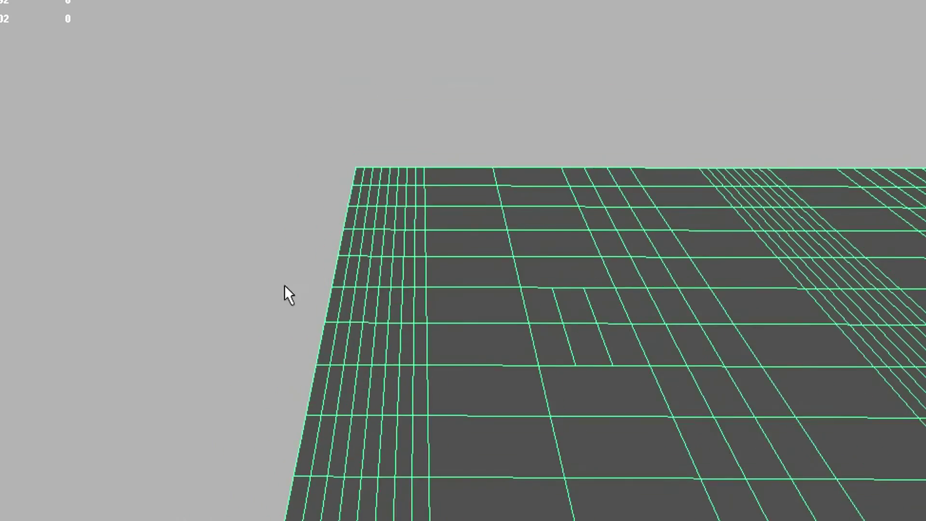
alt+drag(284, 285, 463, 301)
alt+middle_drag(487, 306, 505, 307)
alt+right_drag(505, 307, 512, 331)
Step: Review all the splits across the plane in edge mode and return the plane to object mode
ctrl+right_drag(459, 99, 464, 187)
mouse_move(456, 138)
shift+right_down()
mouse_move(496, 131)
mouse_move(451, 128)
shift+right_up()
alt+drag(458, 131, 488, 293)
alt+drag(540, 223, 498, 289)
alt+right_drag(498, 289, 599, 294)
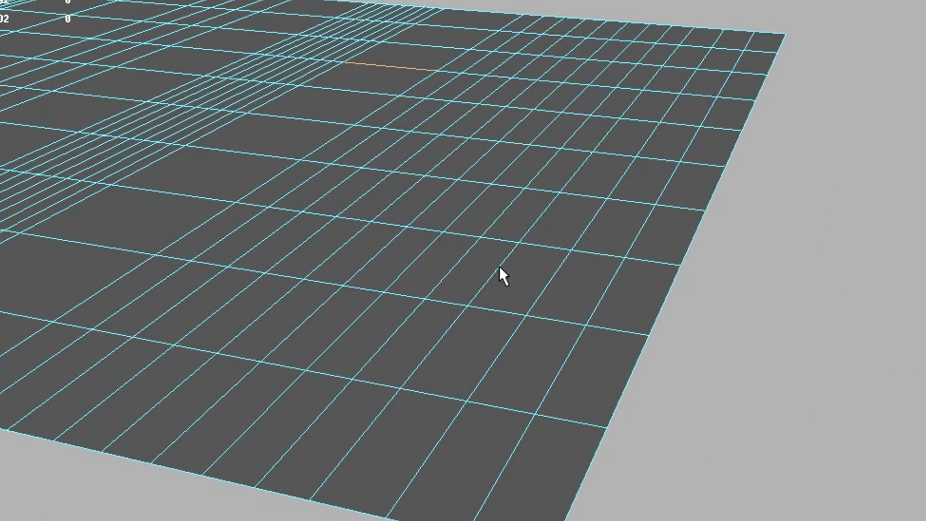
alt+drag(412, 242, 436, 347)
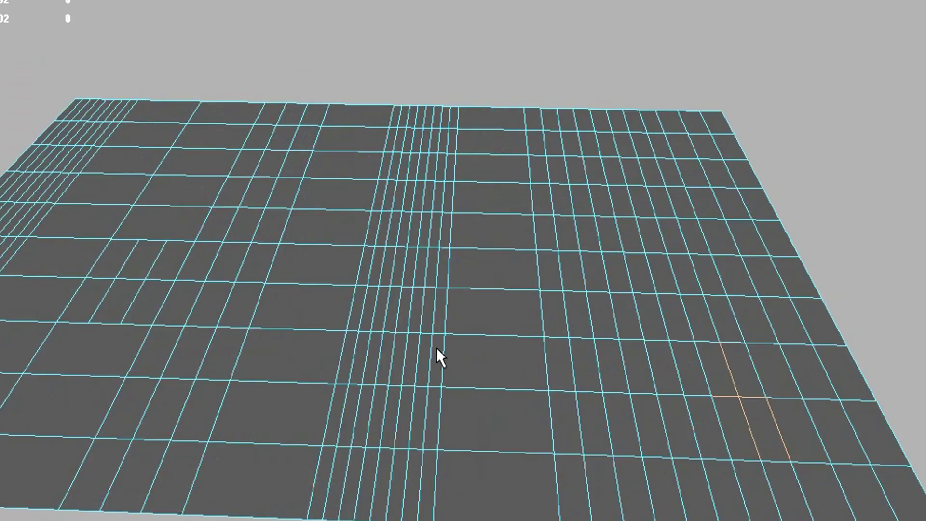
shift+right_drag(513, 169, 354, 245)
alt+drag(439, 278, 397, 252)
alt+middle_drag(437, 260, 373, 250)
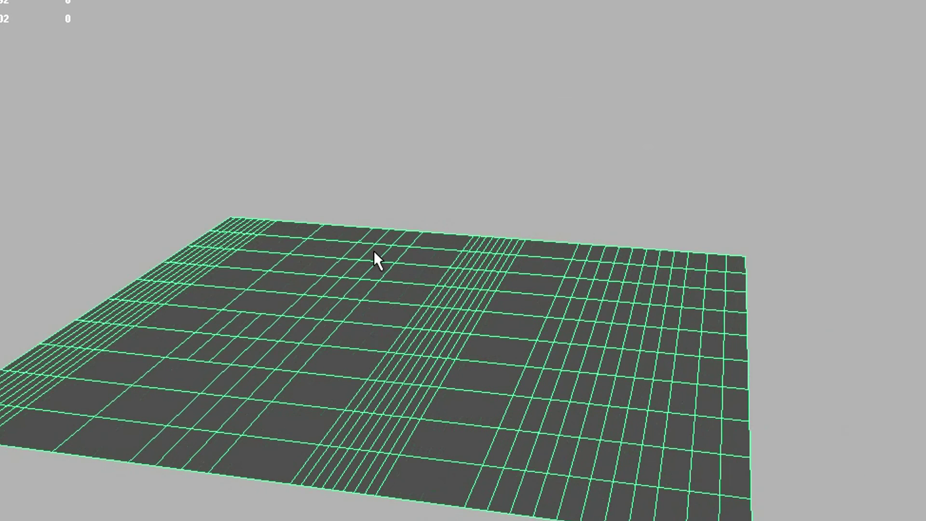